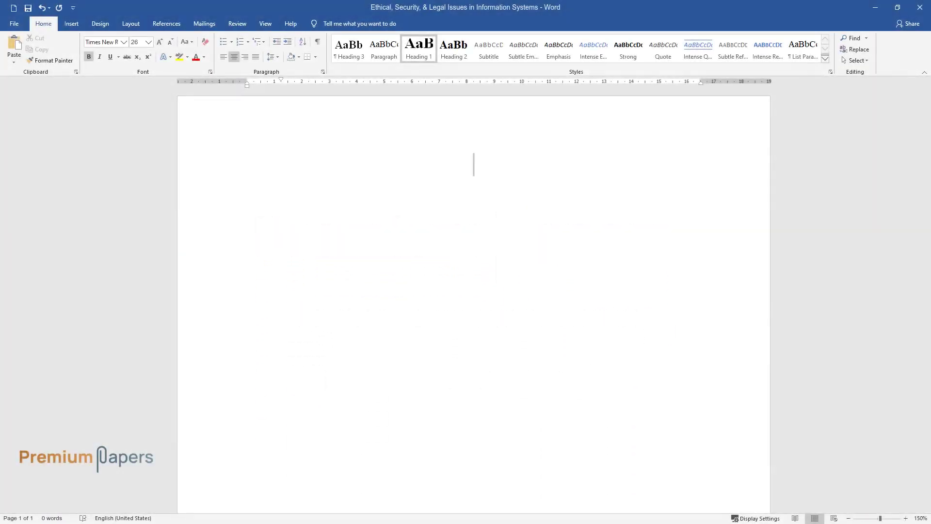
type("Ethical, Se")
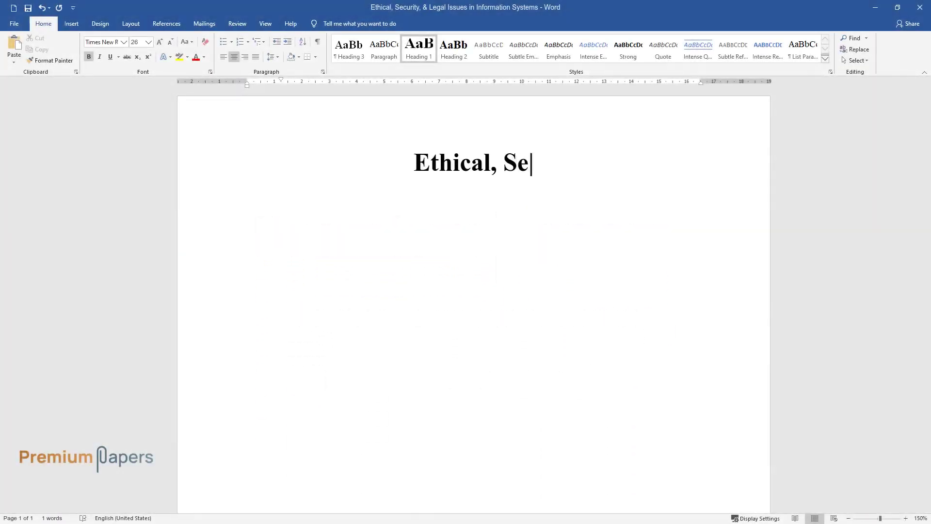
type("curity, & Legal Issues in I")
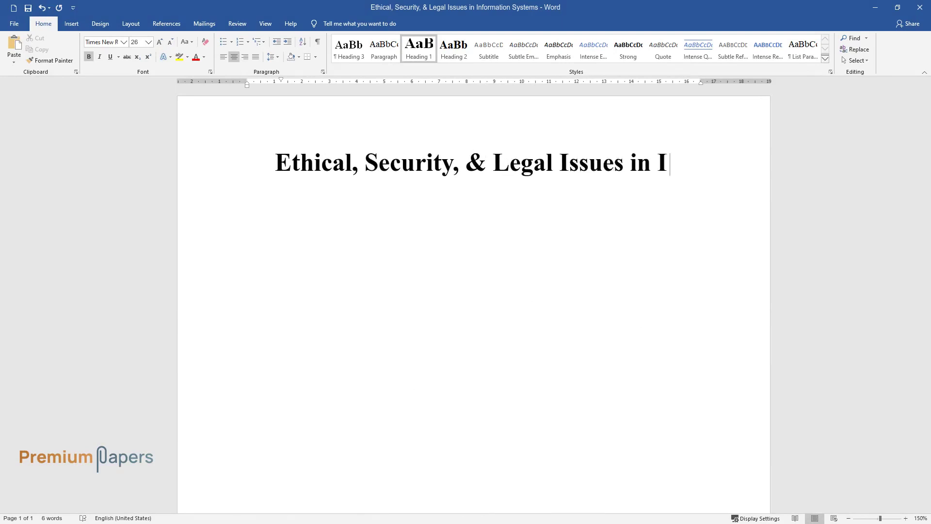
type("nformation Systems")
Write the centred title and the 'Introduction' heading below it
key("Return")
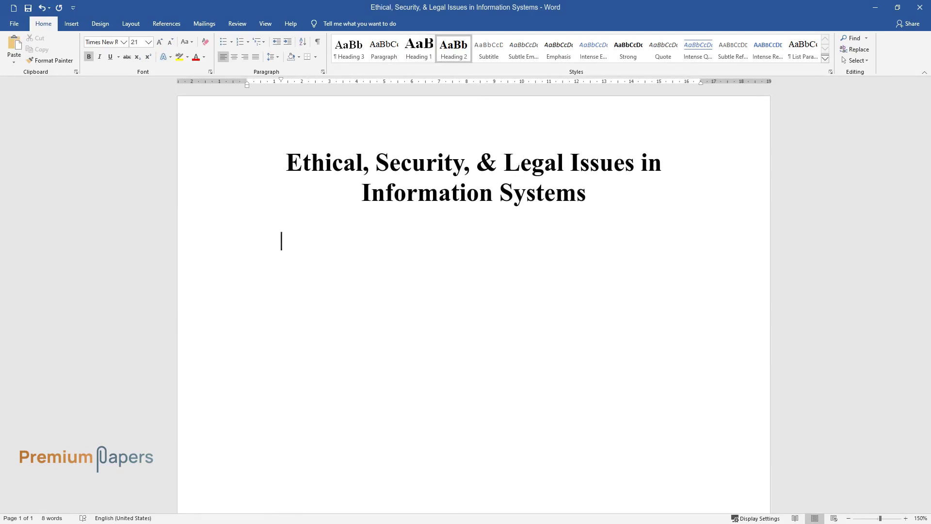
type("ntroduction")
Write two introduction paragraphs, then the 'Ethical Issues in Information Systems' heading
key("Return")
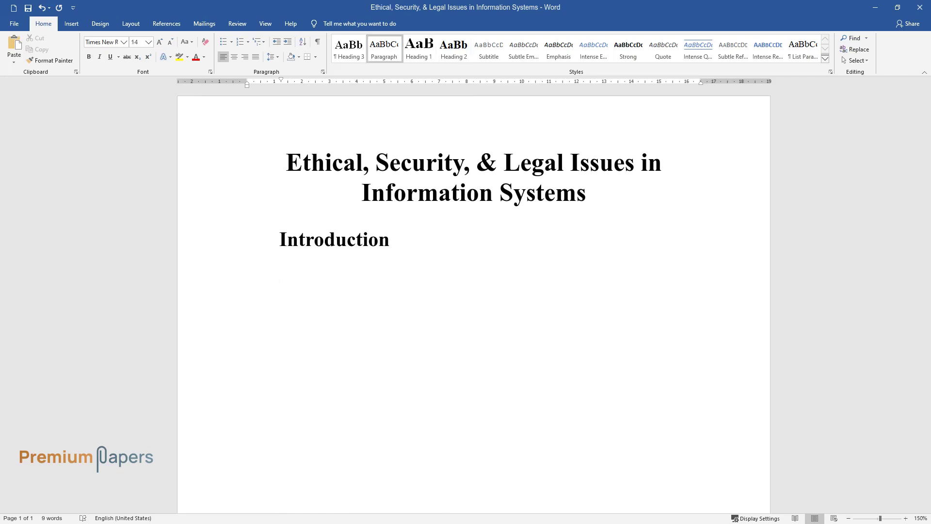
type("The aim of this report")
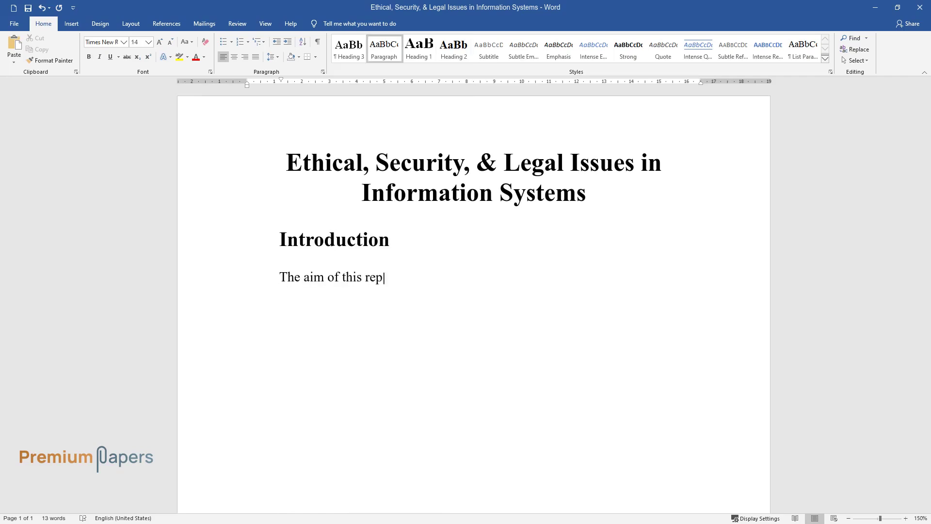
type(" is to outline the importance o")
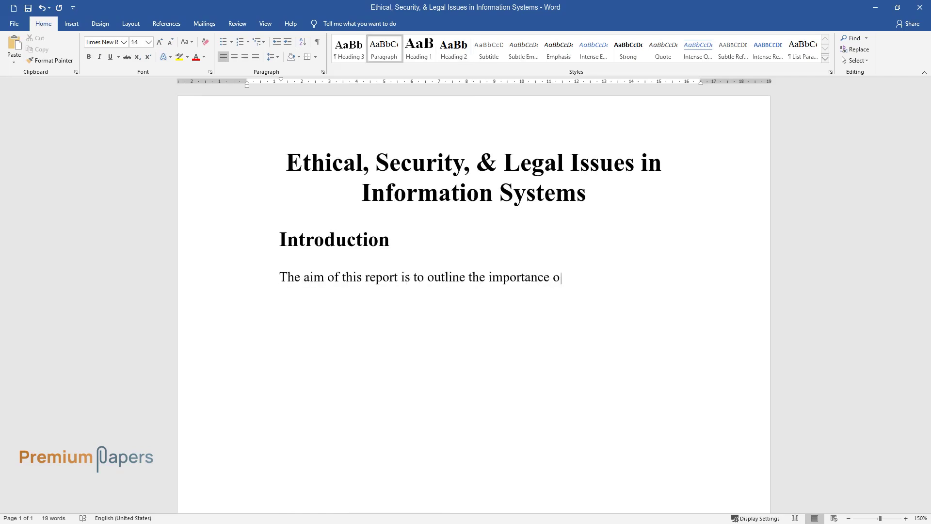
type("f ethical, social, and legal issue")
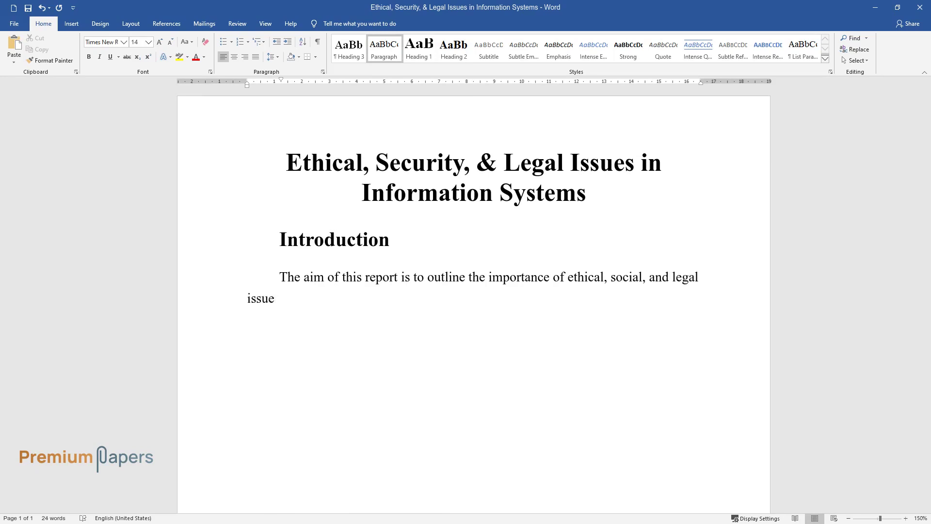
type("s in information systems. Informat")
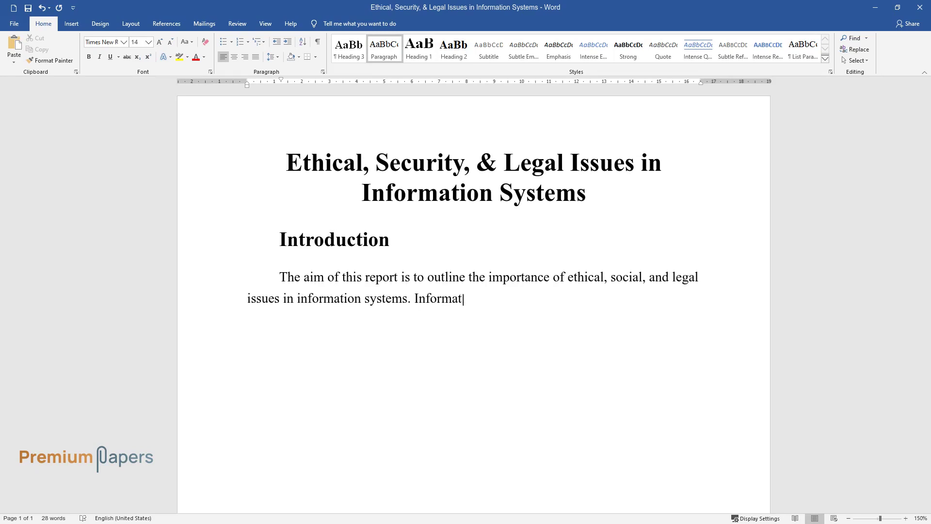
type("ion systems in business and manage")
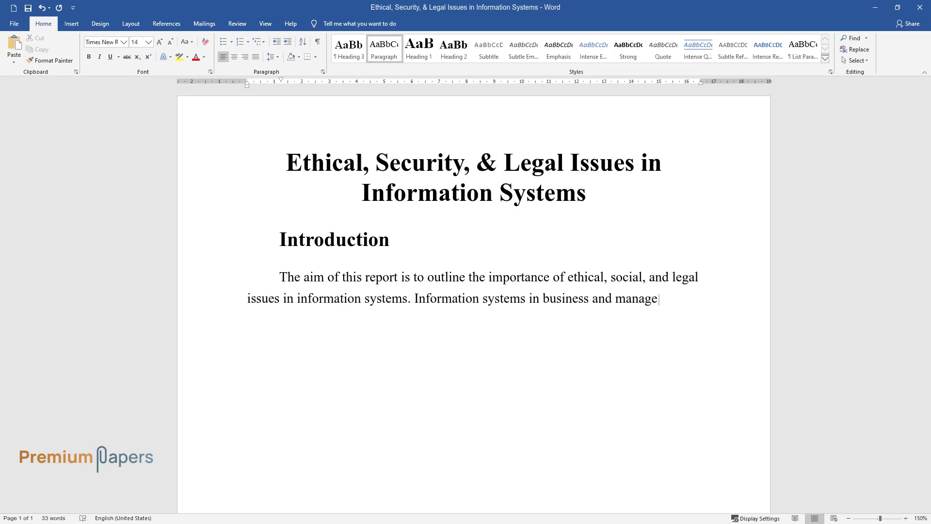
type("ment are associated with the")
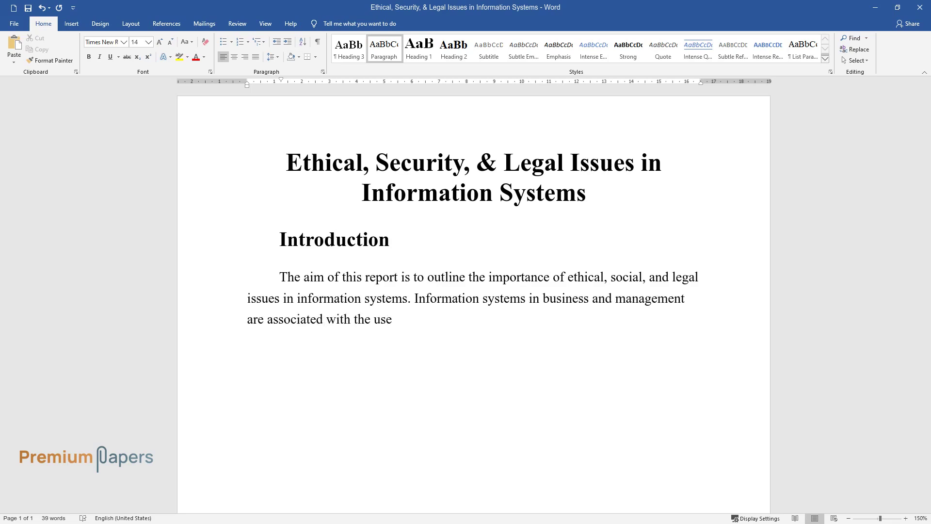
type(" use of equipment and technology by org")
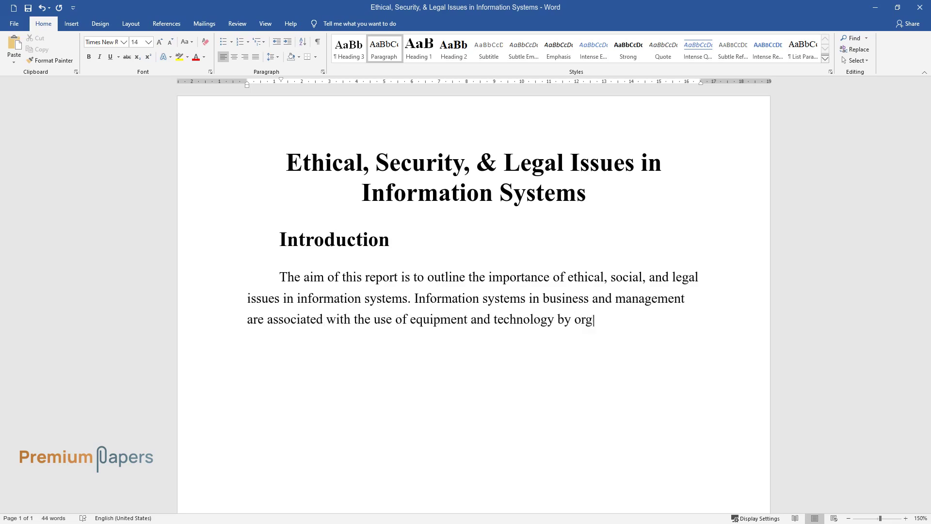
type("anizations to collect data, draw p")
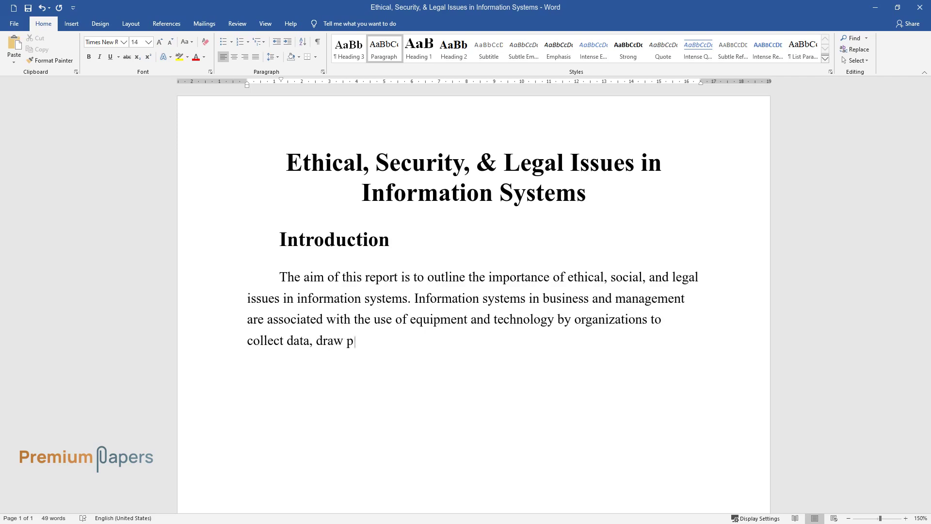
type("lans, and coordinate resources for the benefit of their stakeholders")
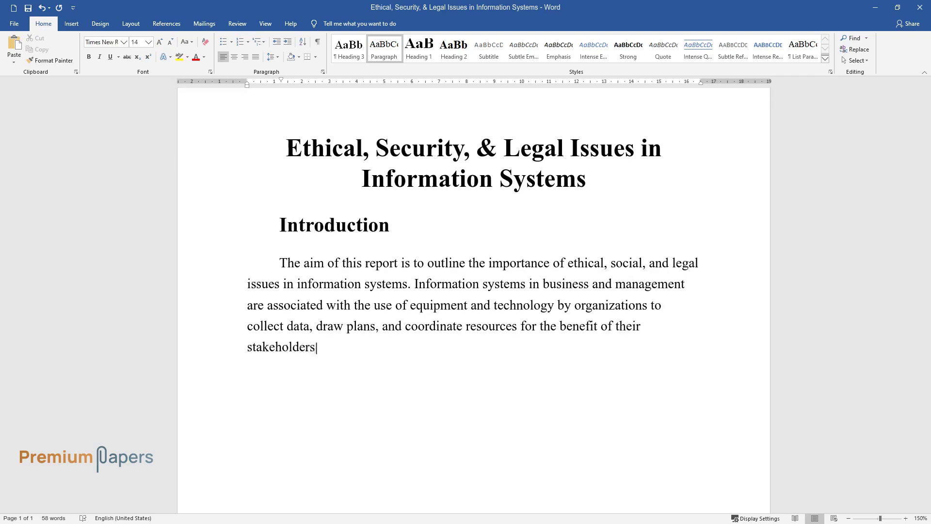
type(".")
key("Return")
type("From the studies")
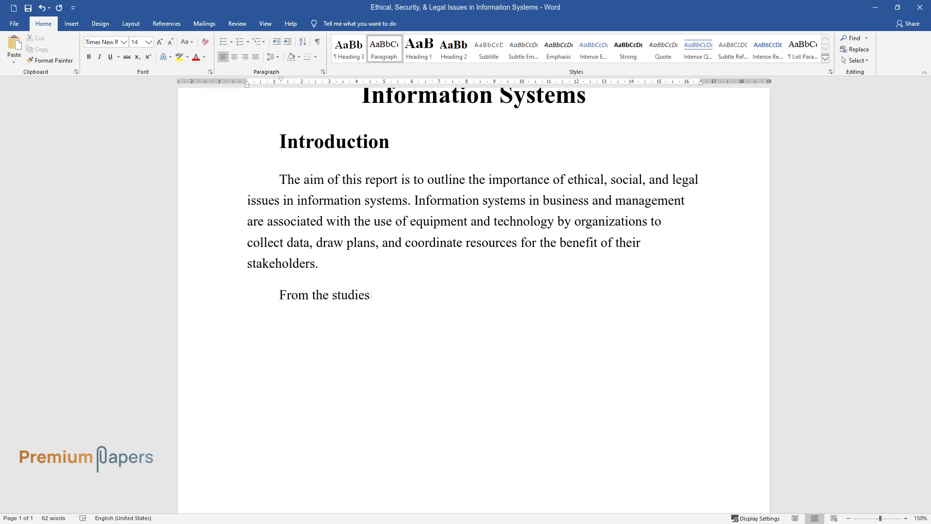
type(" that have been conducted in the fie")
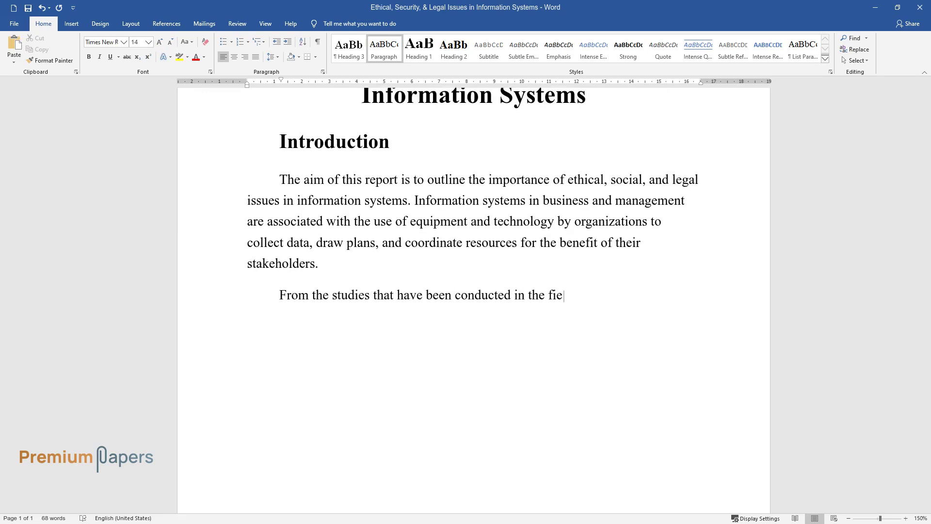
type("ld of information systems, it is ")
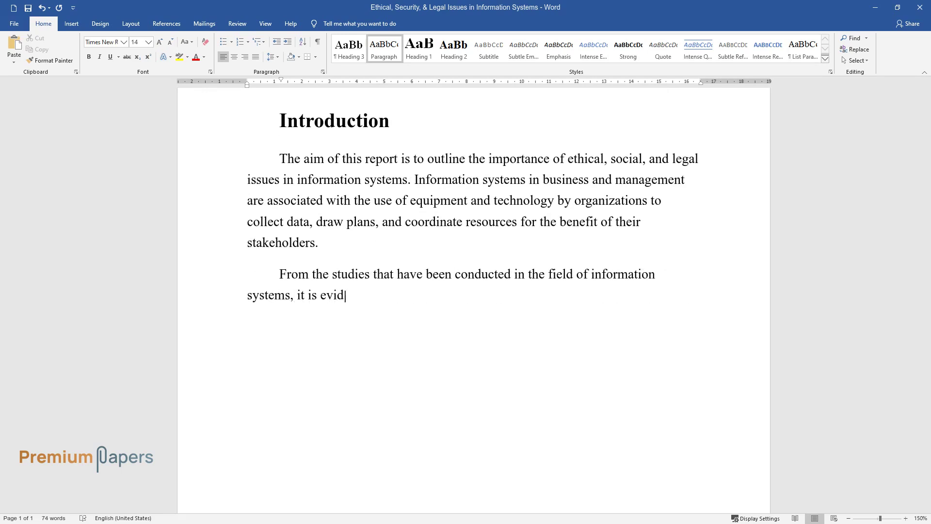
type("evident that technology leads to a numbe")
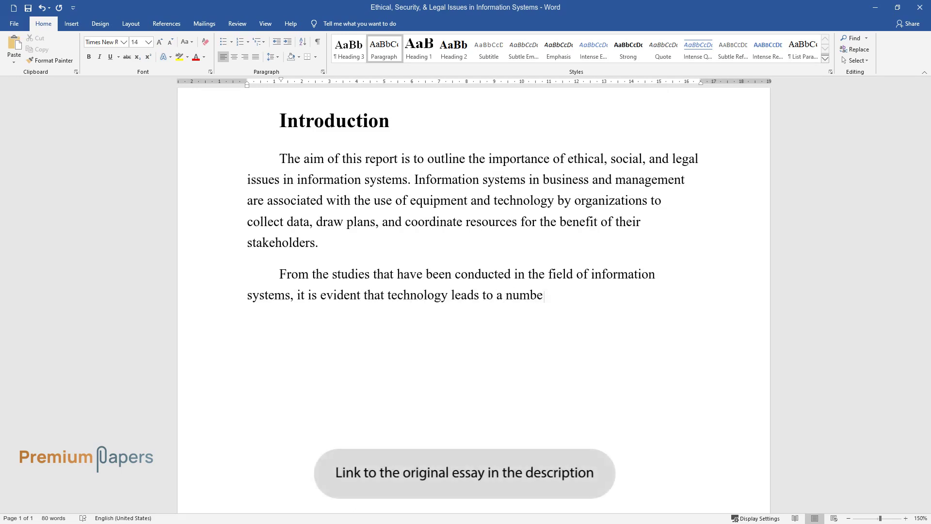
type("r of legal, security, and ethical im")
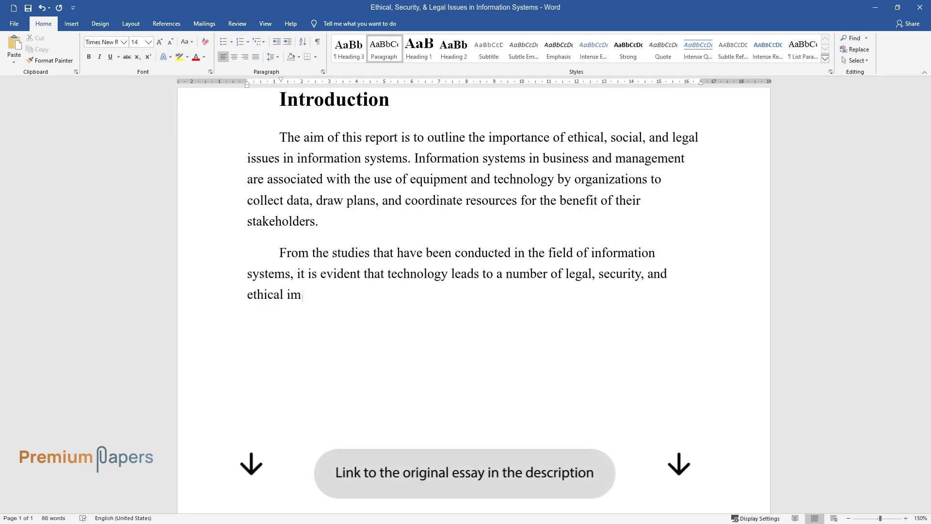
type("plications not only for the companies")
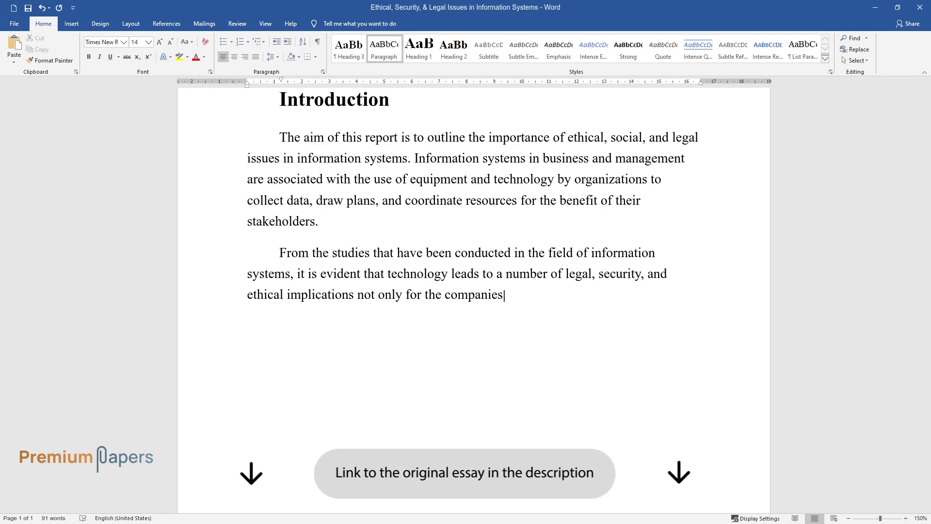
type(", but also for their customers and o")
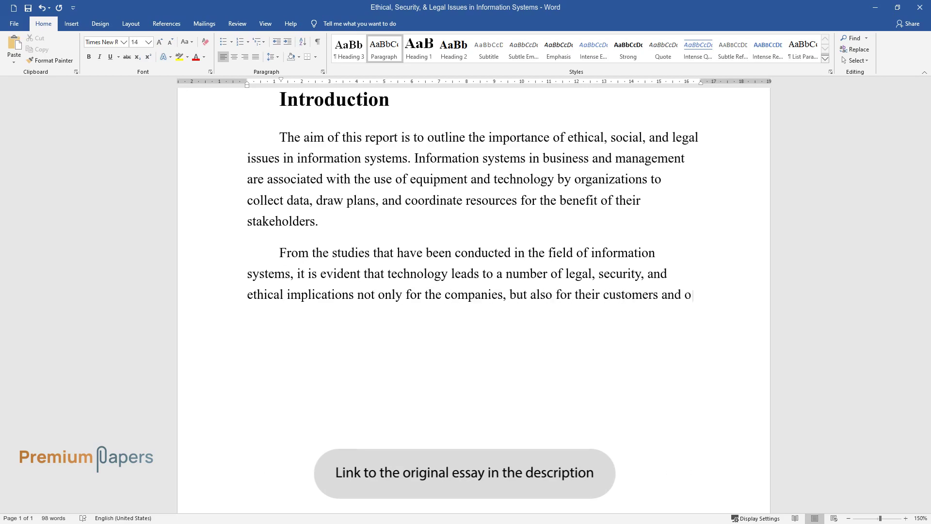
type("ther stakeholders. ")
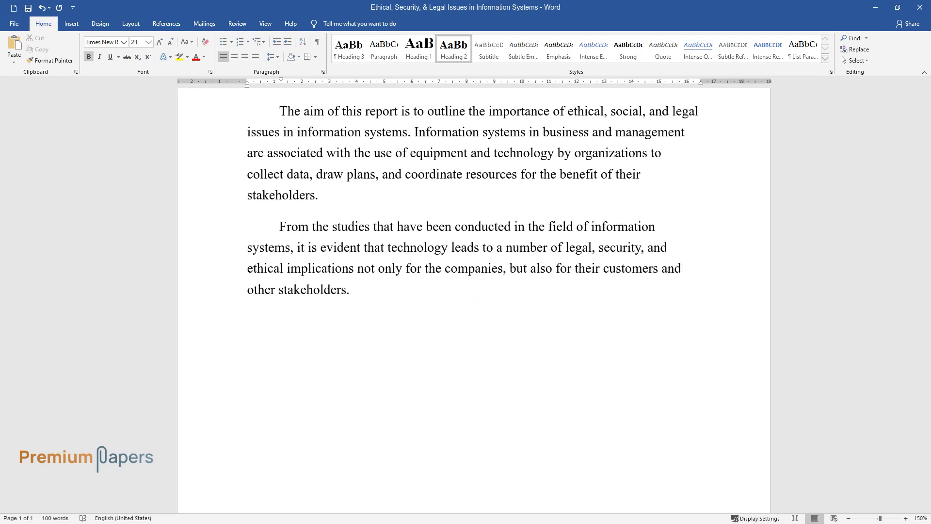
type("Ethical Issues in Informati")
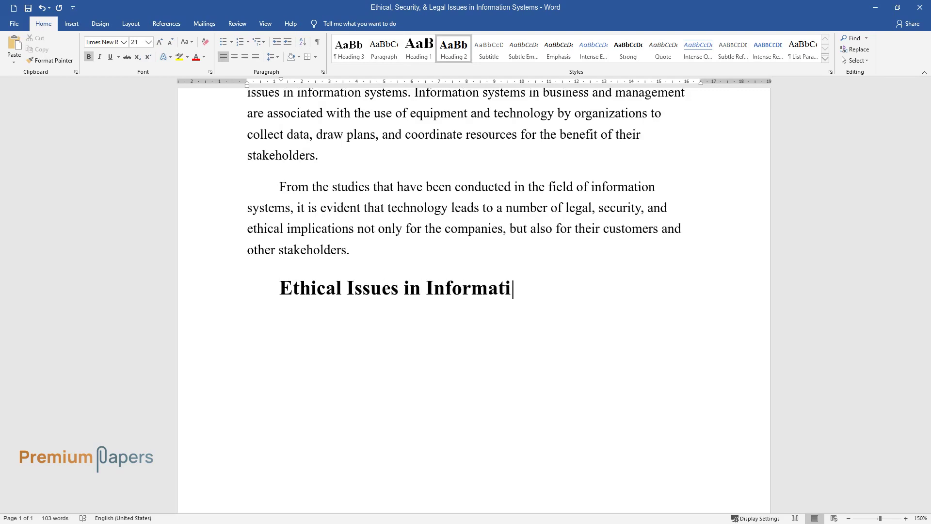
type("on Systems")
key("Return")
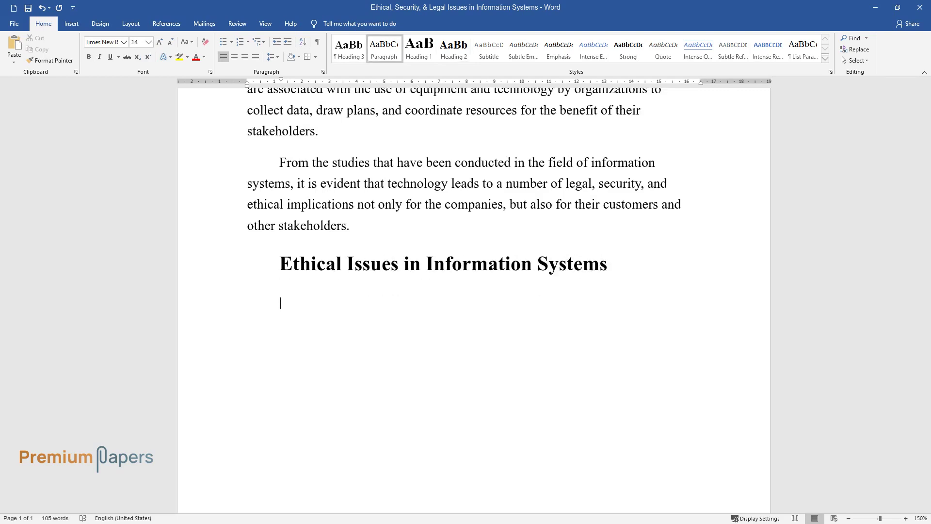
type("Although the advancement in info")
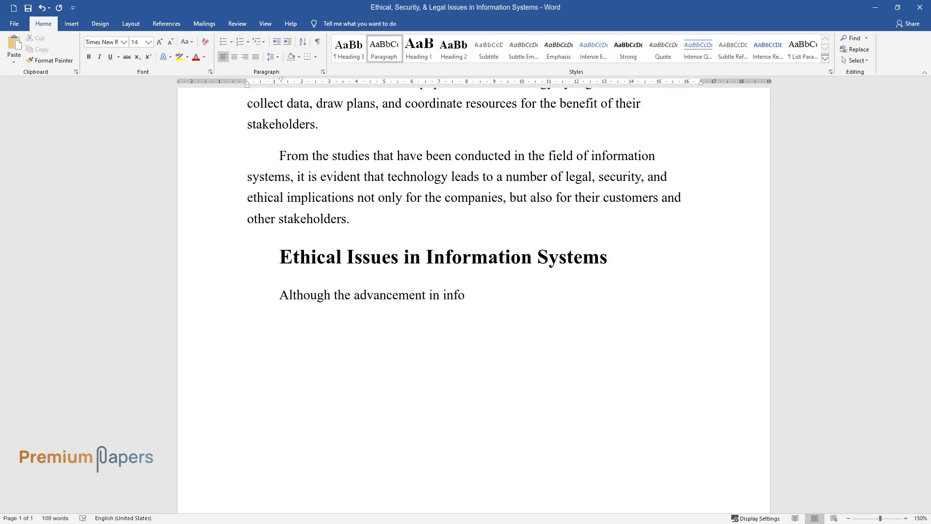
type("rmation technology for collecting")
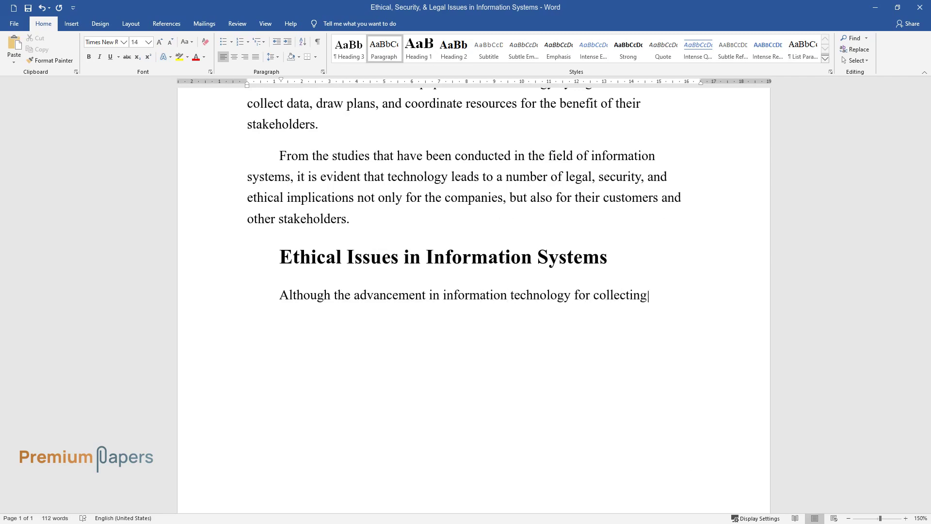
type(", storing, and disseminating dat")
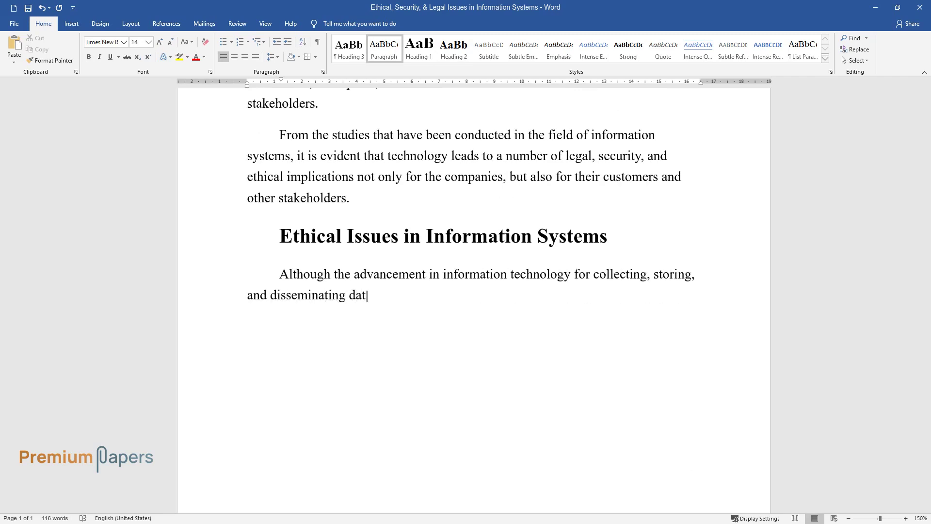
type("a revolutionizes the spread of i")
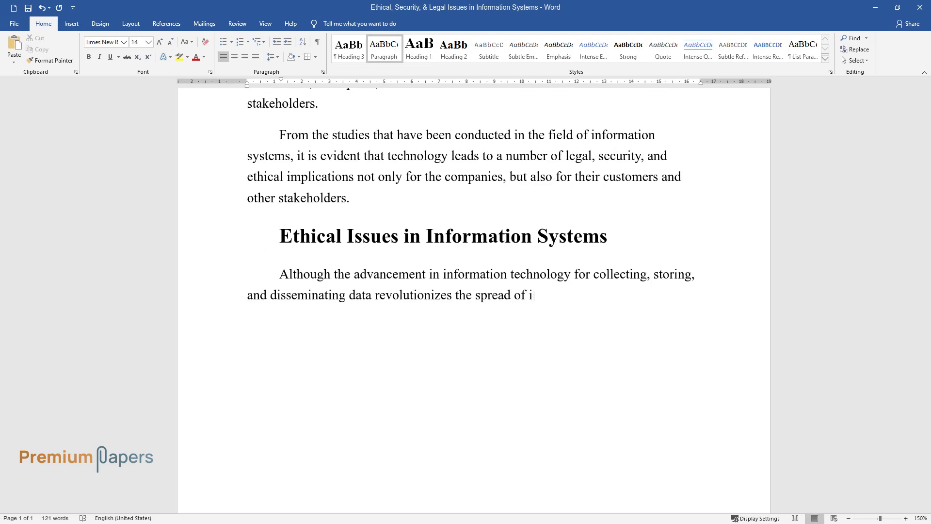
type("nformation within an")
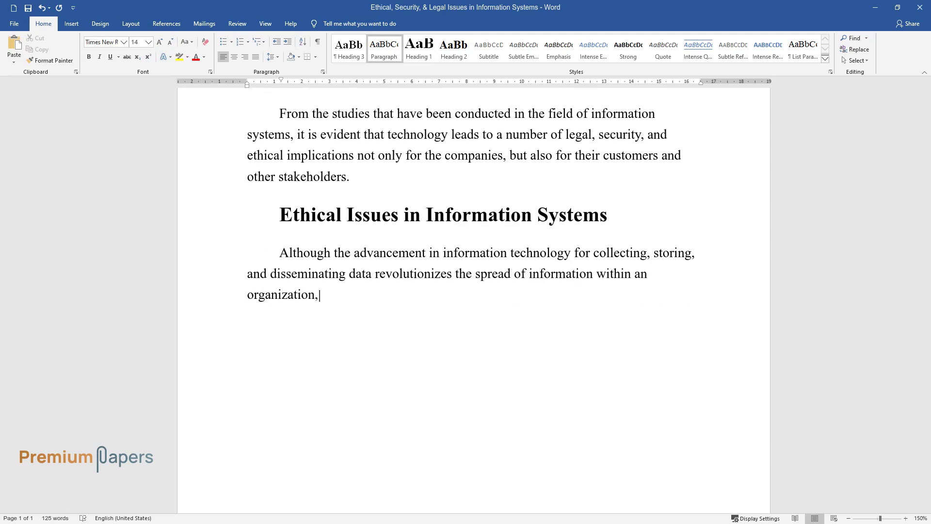
type(" organization, it also creates ethical dilemmas")
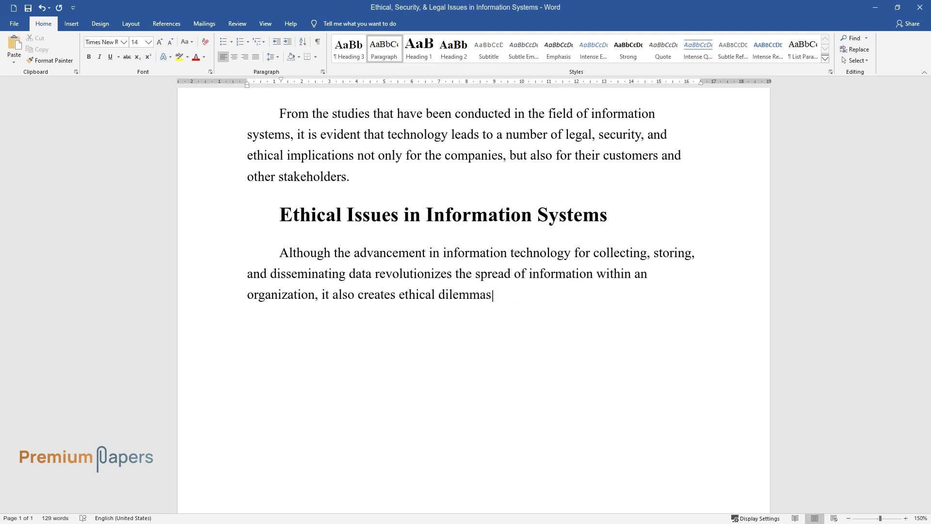
type(". The main ethical issues create")
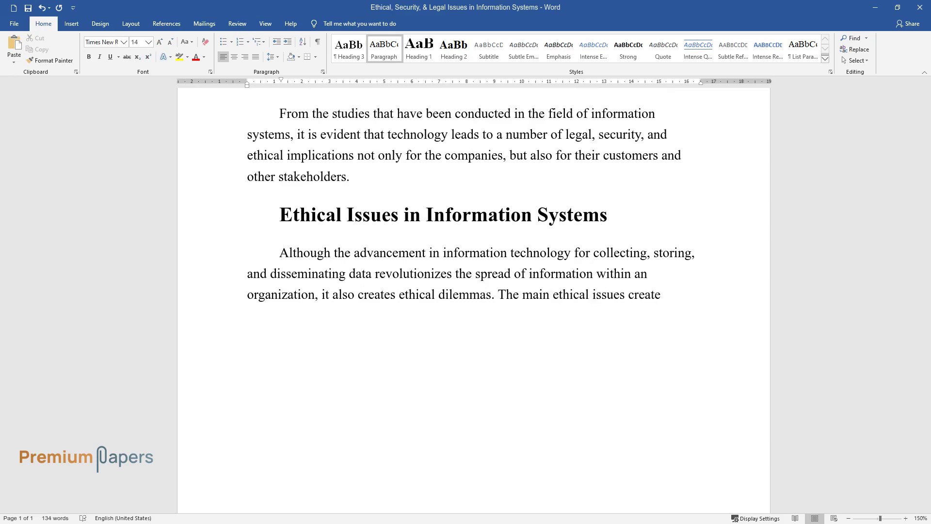
type("d by the advancement revolve arou")
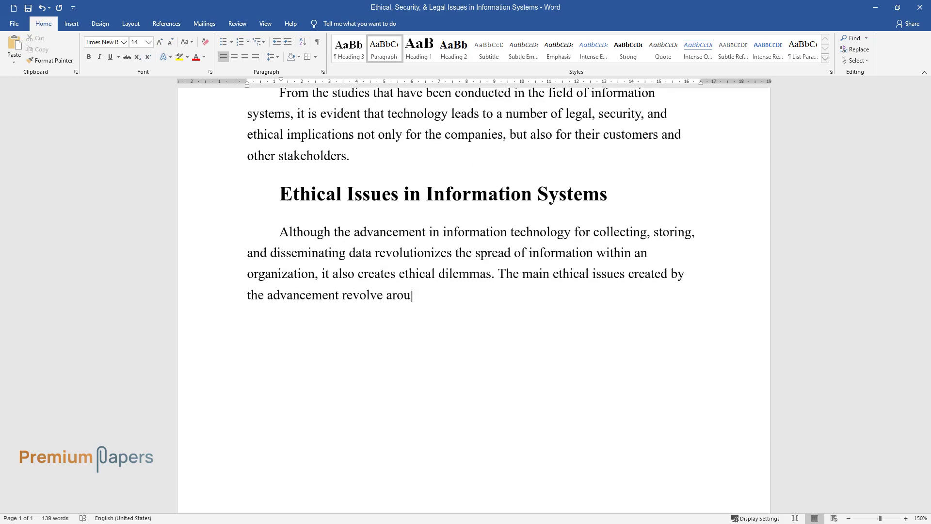
type("nd privacy, accuracy, and accessibility of data. ")
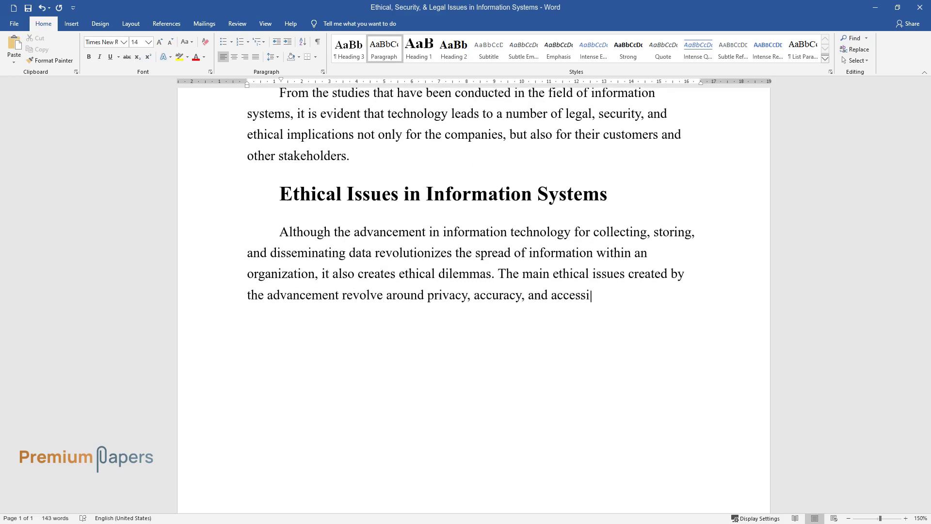
type("Most of the data collecte")
type("d by companies may comprise")
type(" the personal identificatio")
type("n information, compensation, and bac")
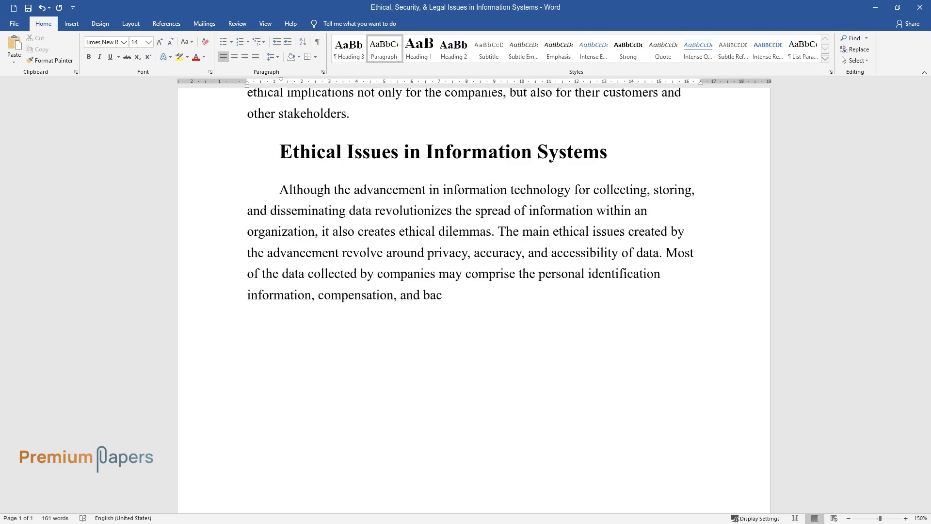
type("kground details of the employees. This data has to be safeguarded ")
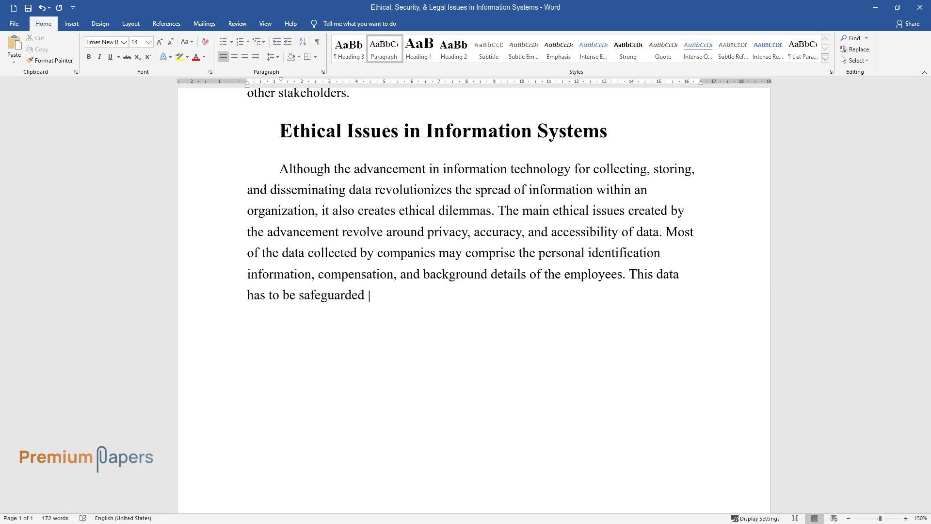
type("properly; if that does not happen,")
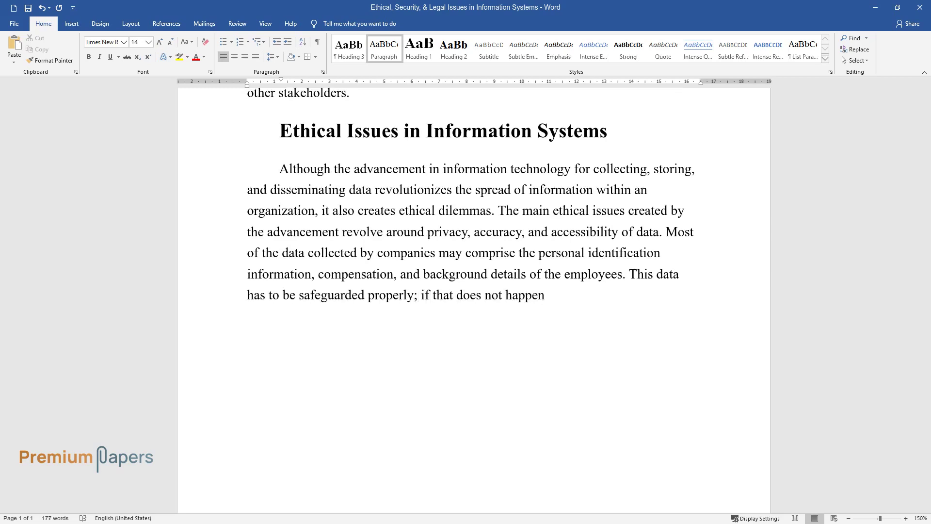
type(" it can result in serious negat")
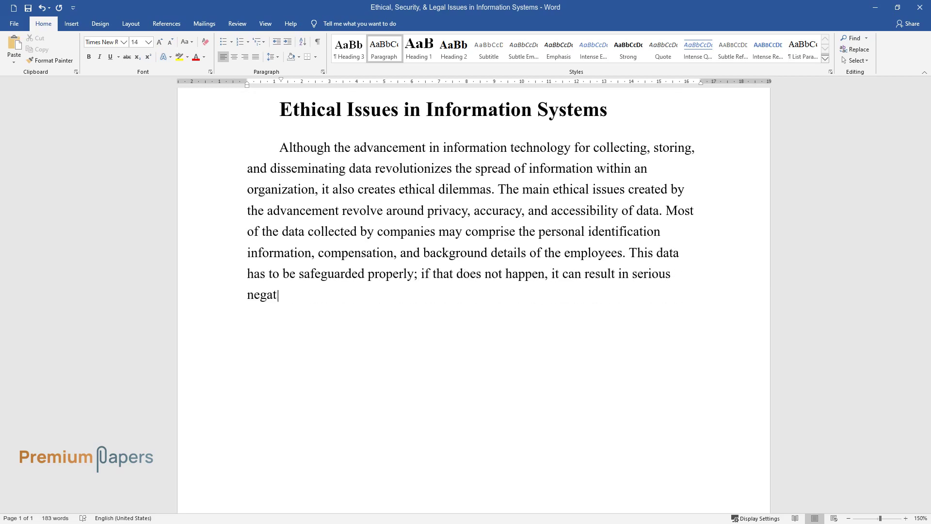
type("ive implications. It is difficult")
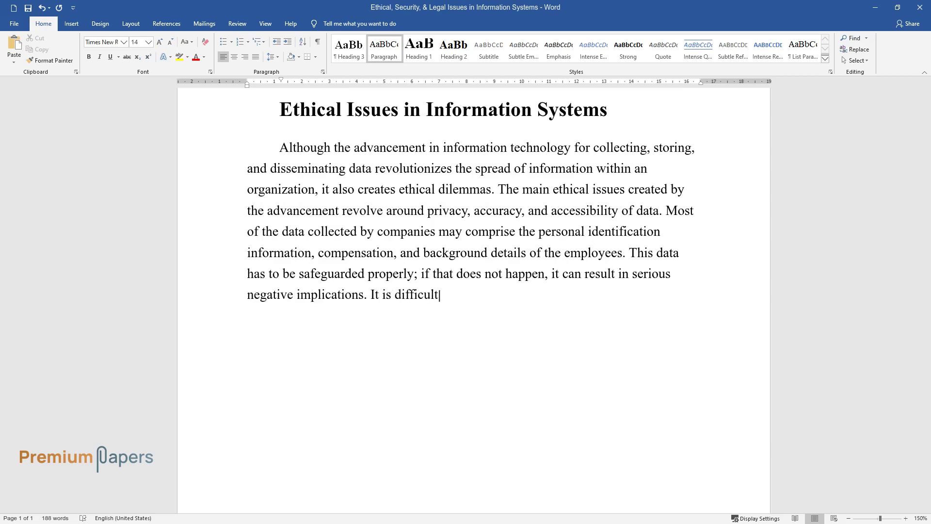
type(" to protect the data, and, in mos")
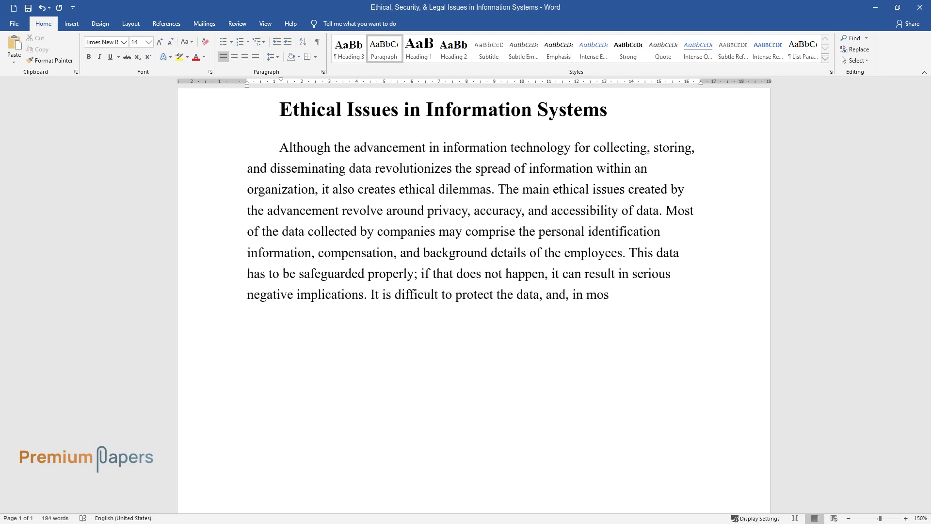
type("t cases, it lands in the hands of the wrong people.")
Write the ethical-issues paragraph on privacy, accuracy and accessibility of employee data
key("Return")
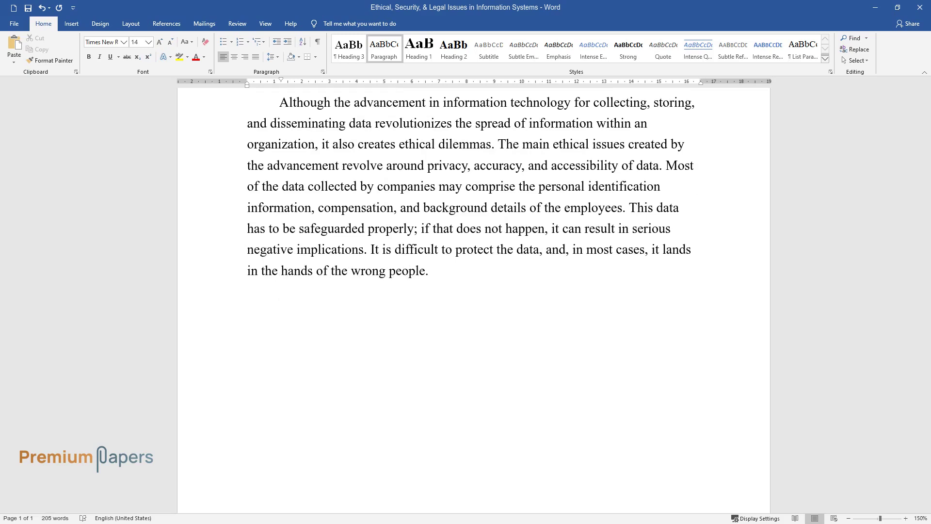
type("Accuracy is another ethi")
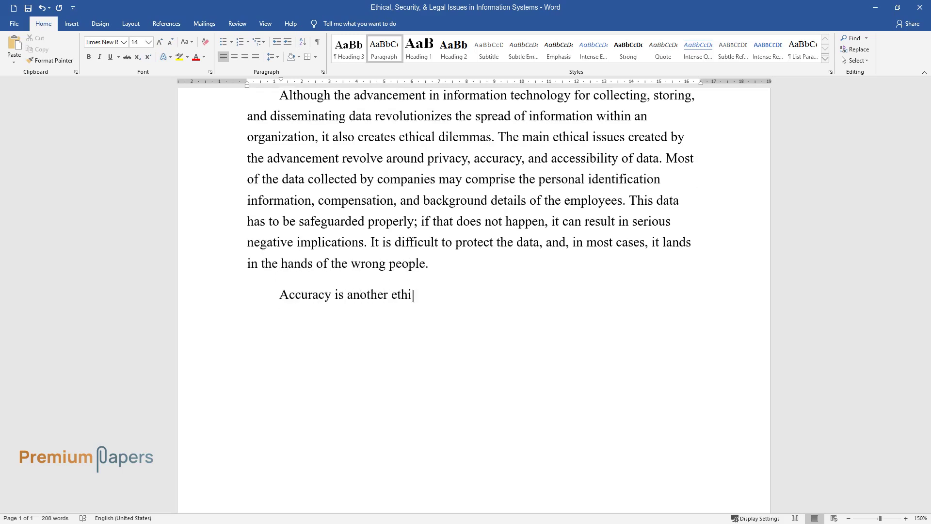
type("cal issue that comes with the use")
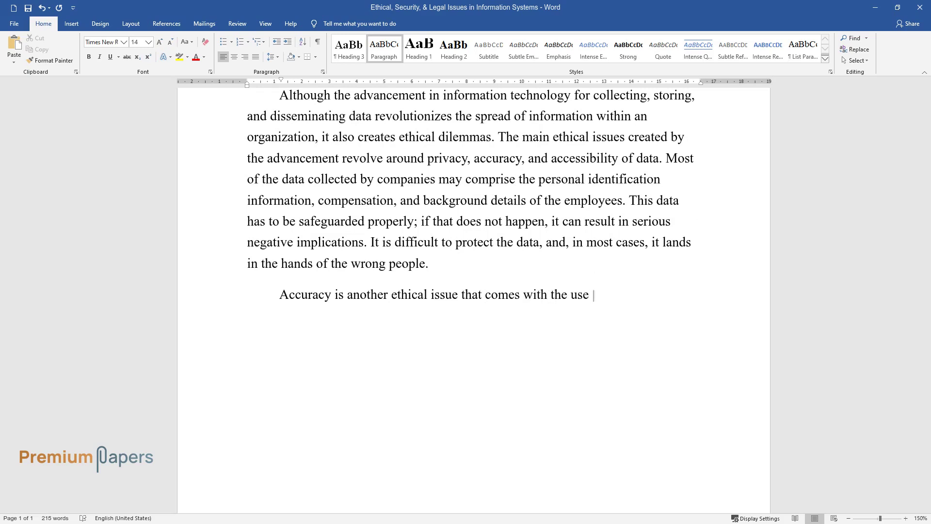
type("of information systems in manageme")
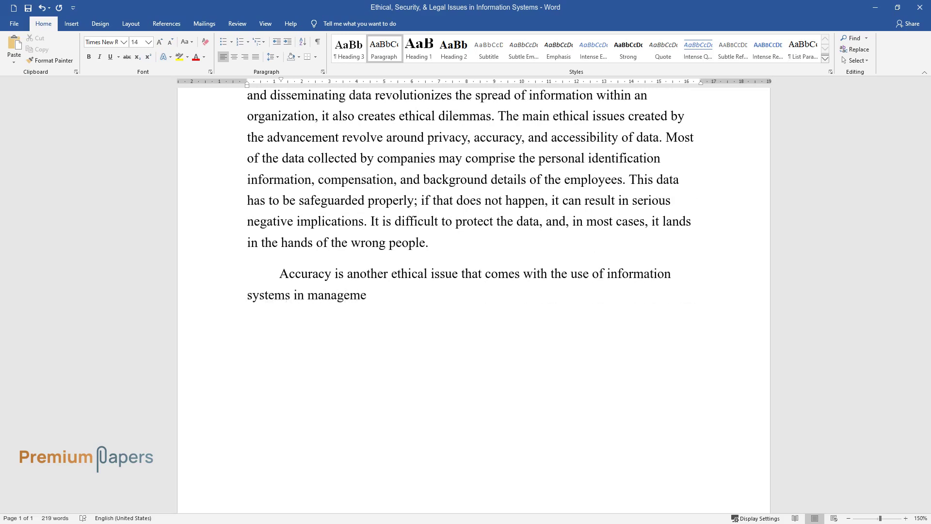
type("nt. In the past, organizations had")
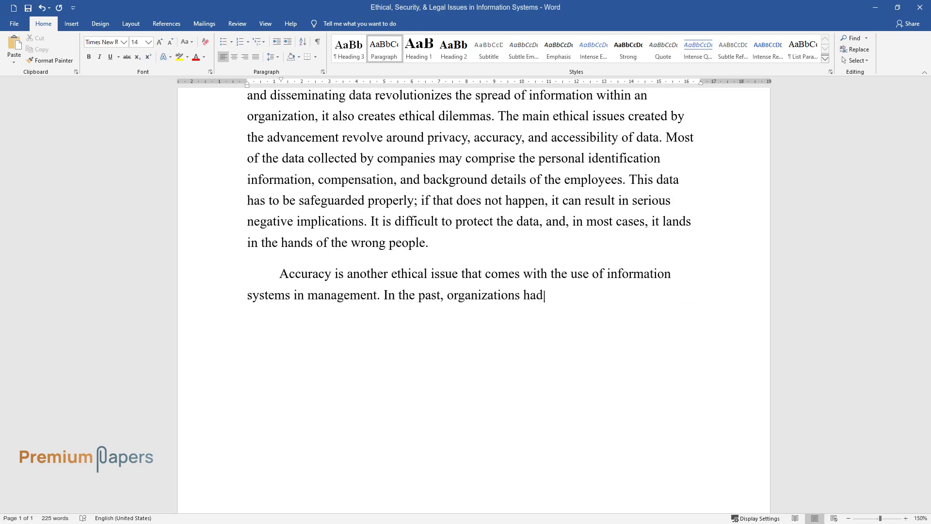
type(" less data to work on; this made t")
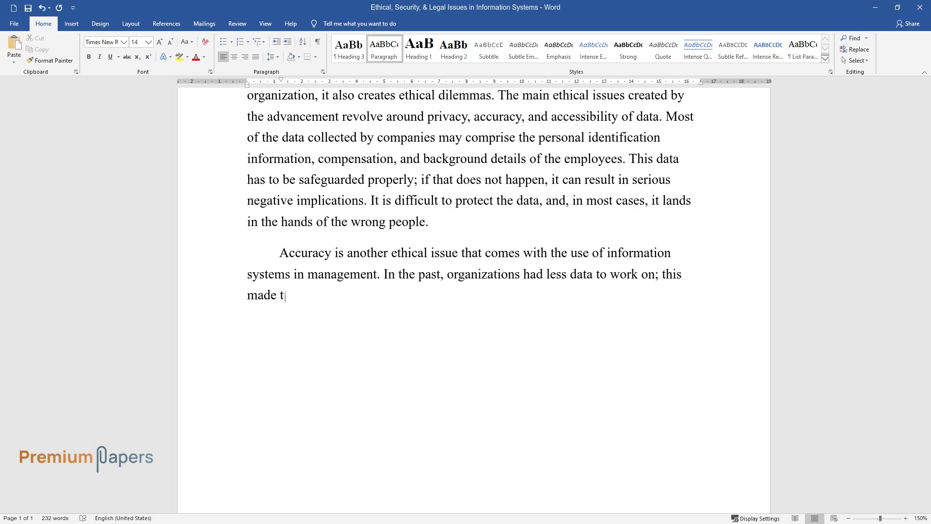
type("he maintenance of accuracy an easy")
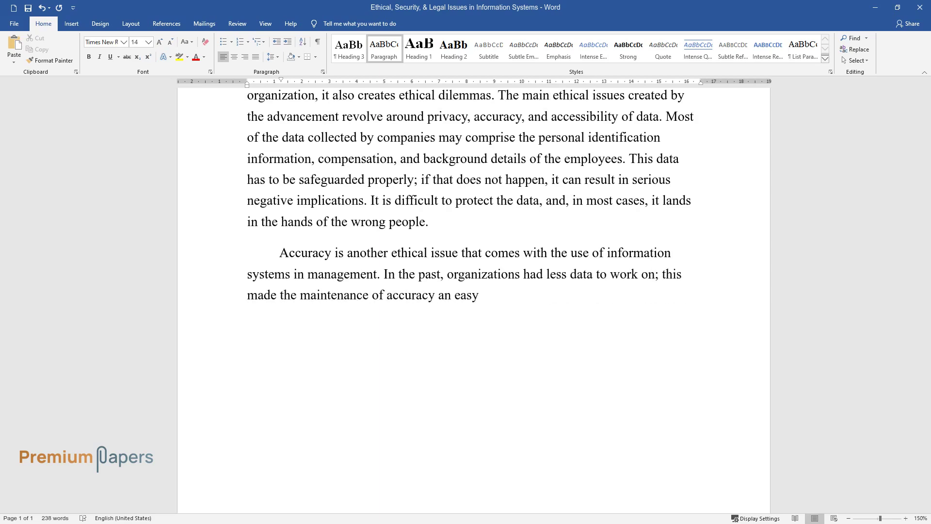
type(" most of the things were d")
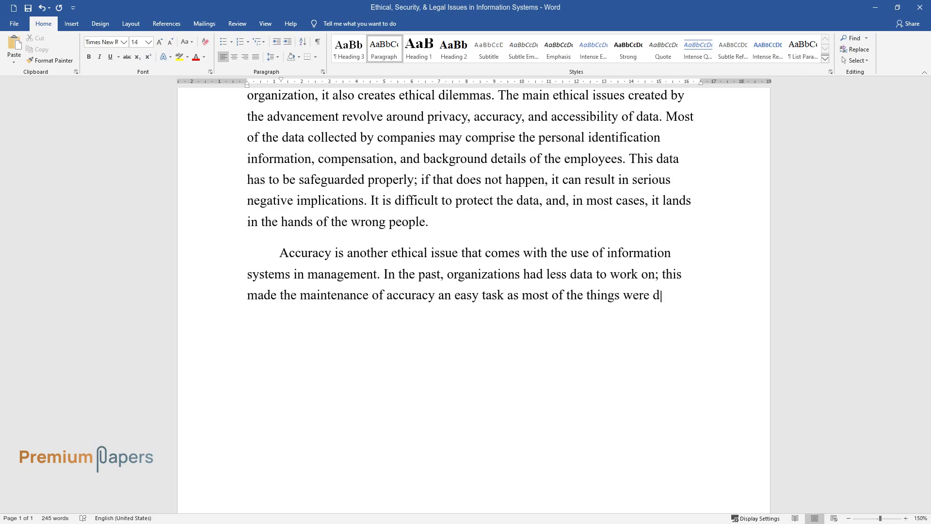
type("one manually. The")
type("informati")
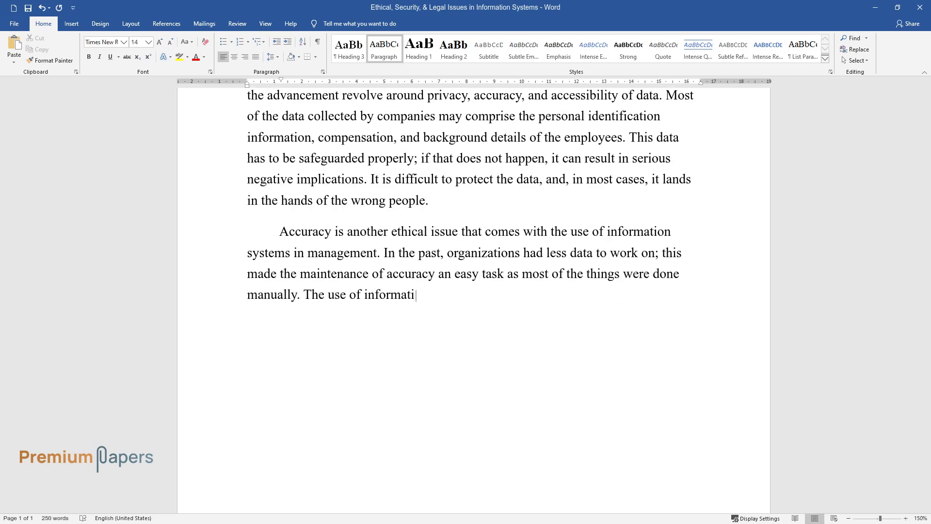
type("ems has resultedin comple")
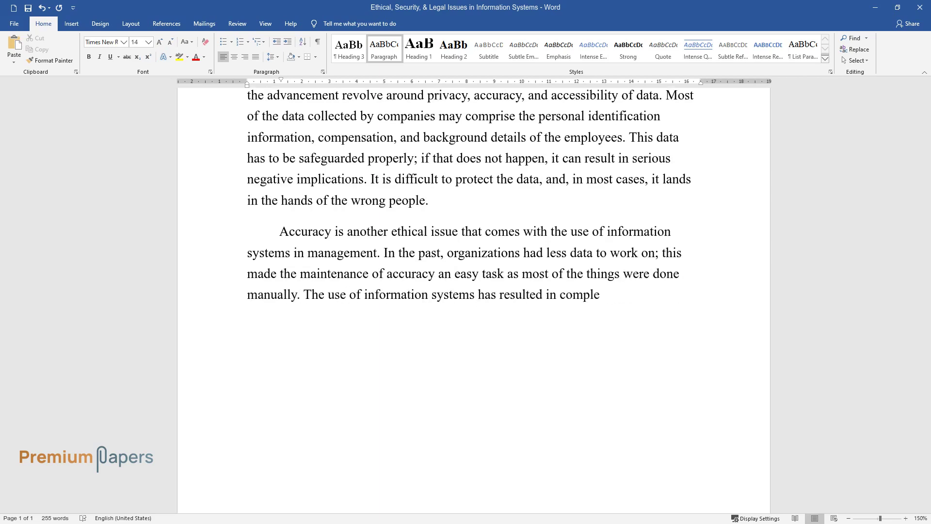
type("ctions")
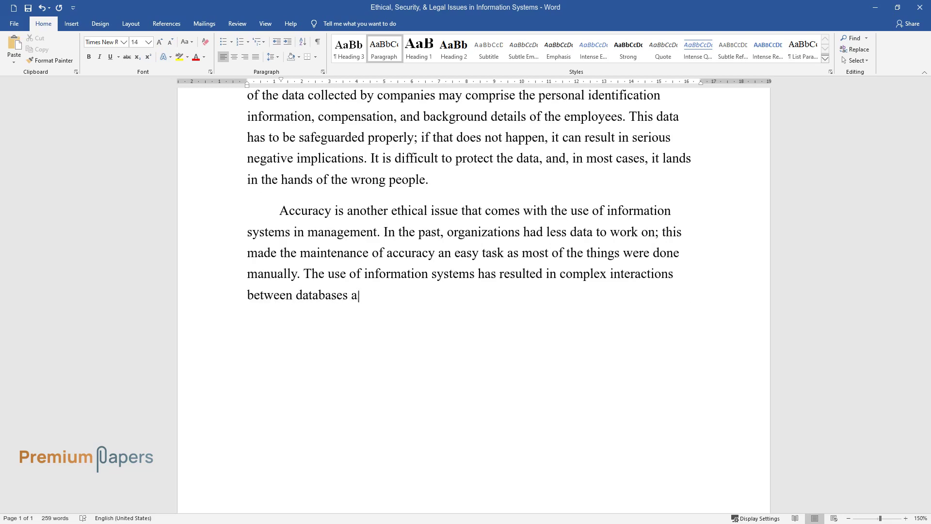
type(" between datnd systems, which contribute to hu")
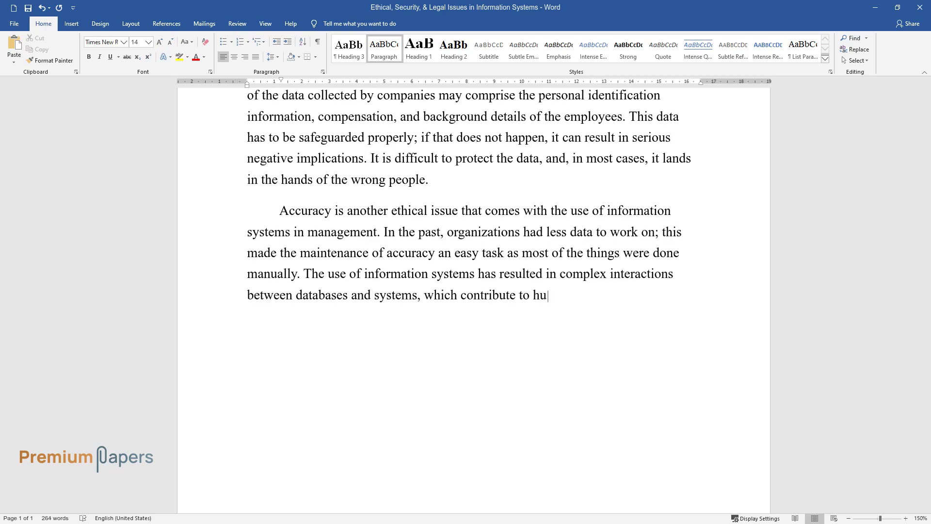
type("ge errors in them. Since no one ca")
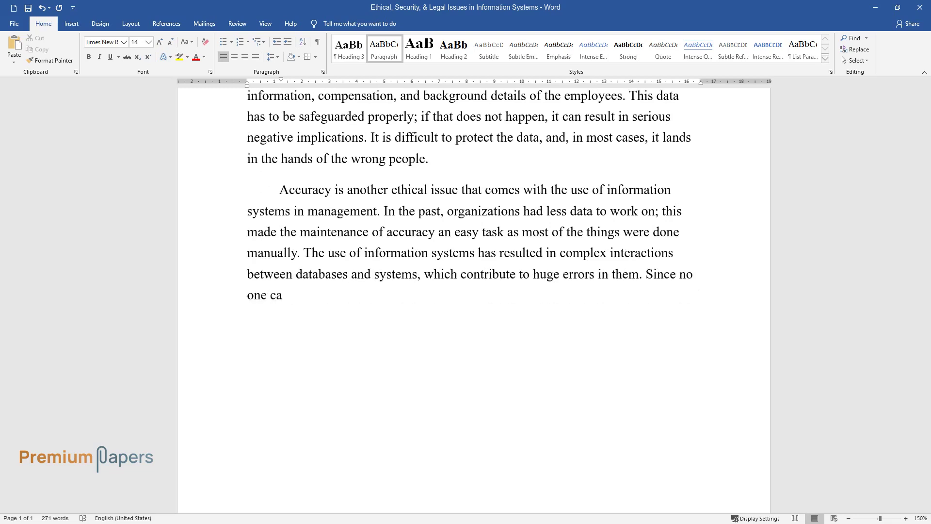
type("n be held responsible forthe occu")
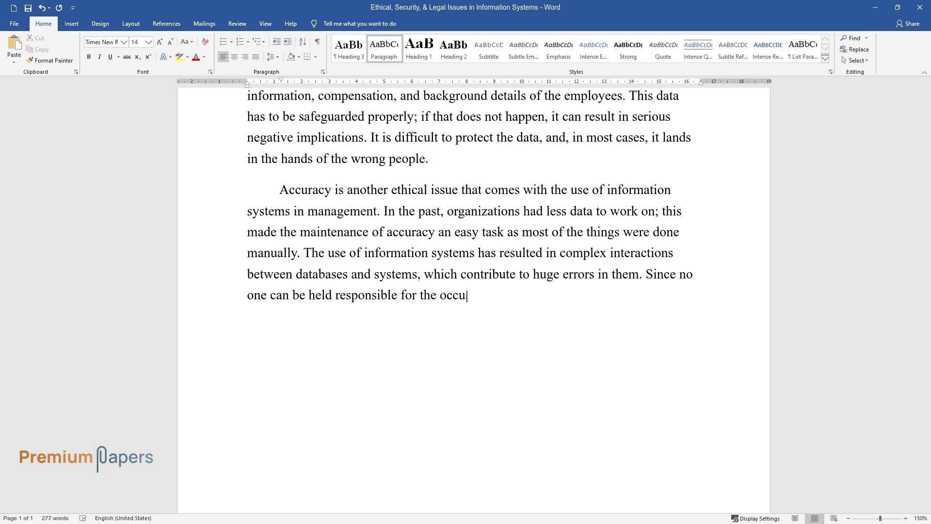
type("rrence of such errors, the current")
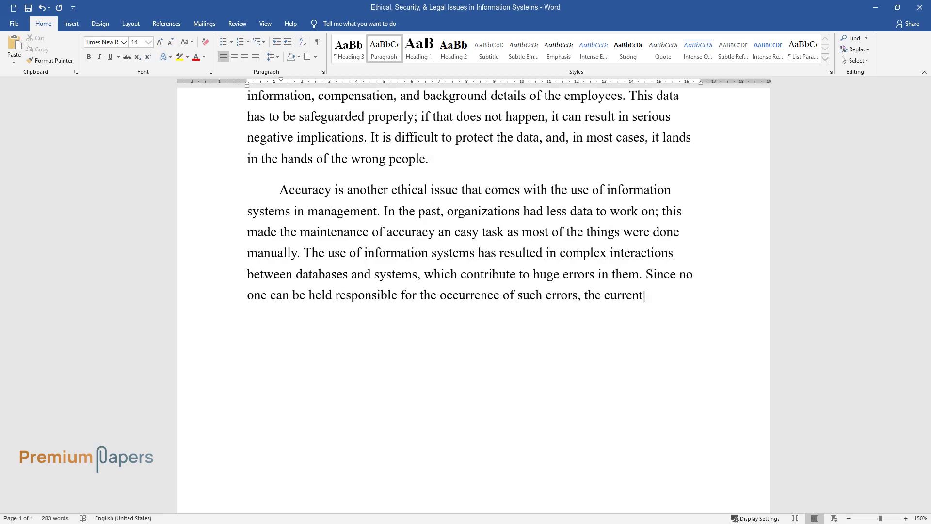
type(" information systems remain a thr")
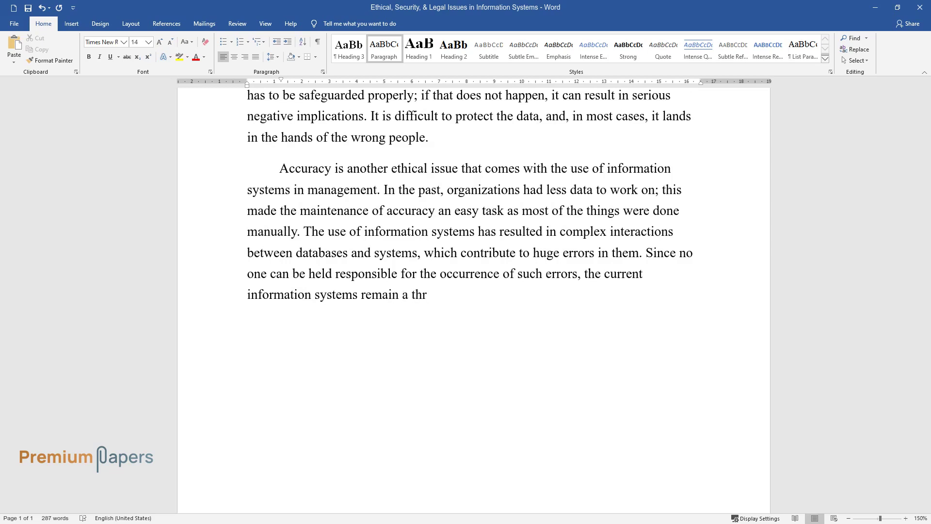
type("curacy. For instance, itis difficult to hold the system ven")
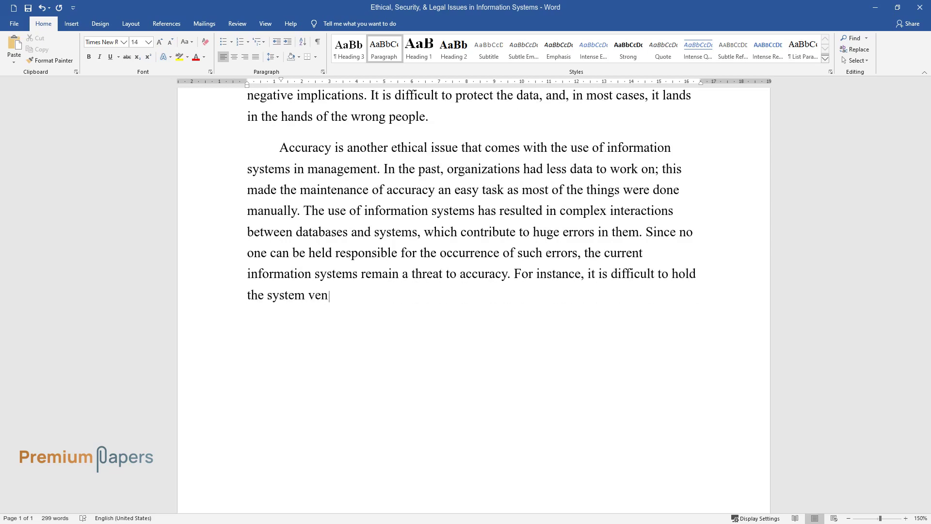
type("dors or the management accountabl")
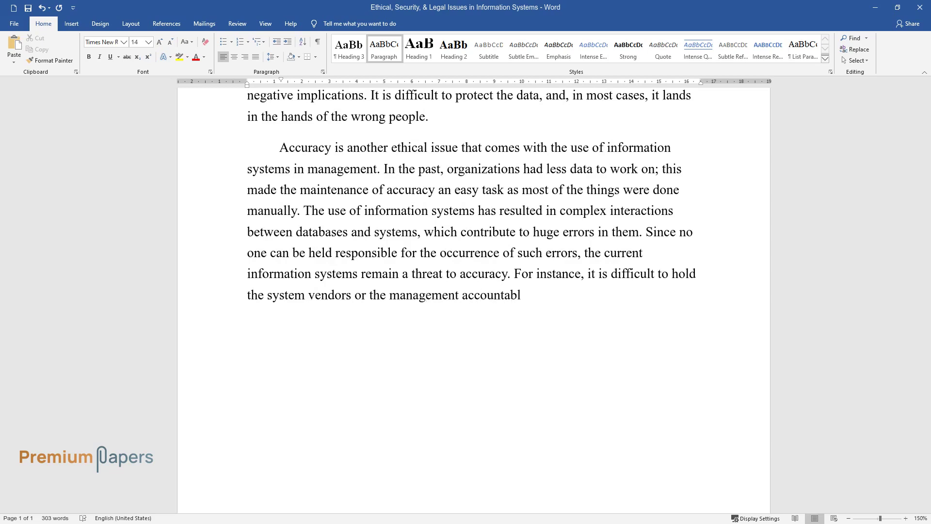
type("e when unanticipated errors occur.")
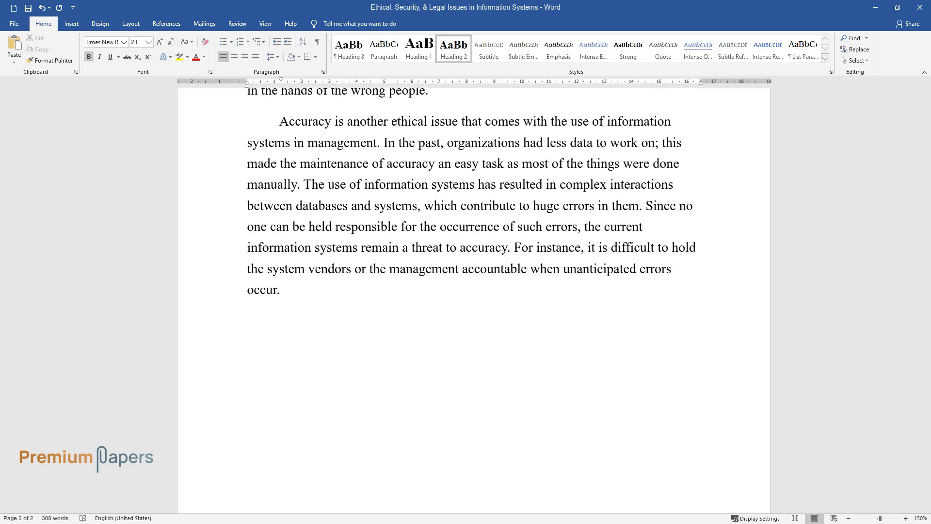
type("Legal Issues")
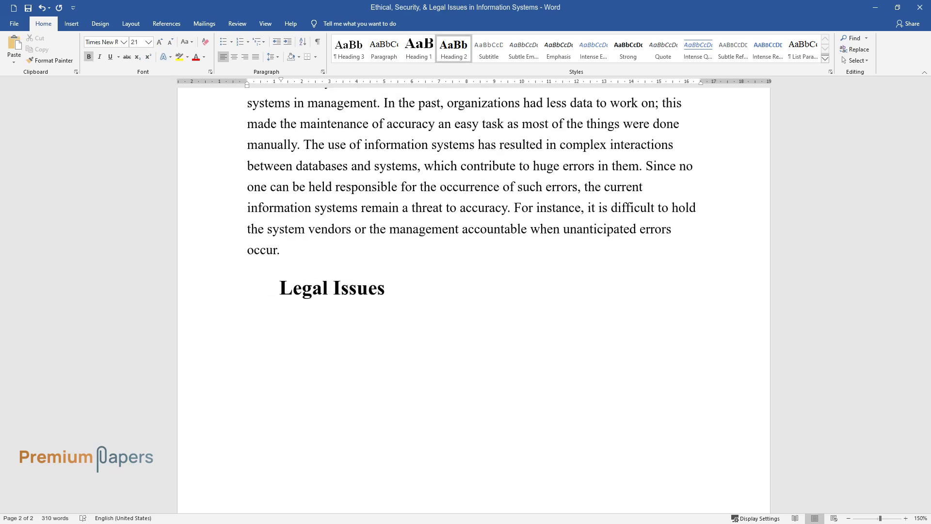
type(" in Information Systems")
Write the legal-issues paragraph on consumers' rights and personal data used without consent
key("Return")
type("Apart from the ethic")
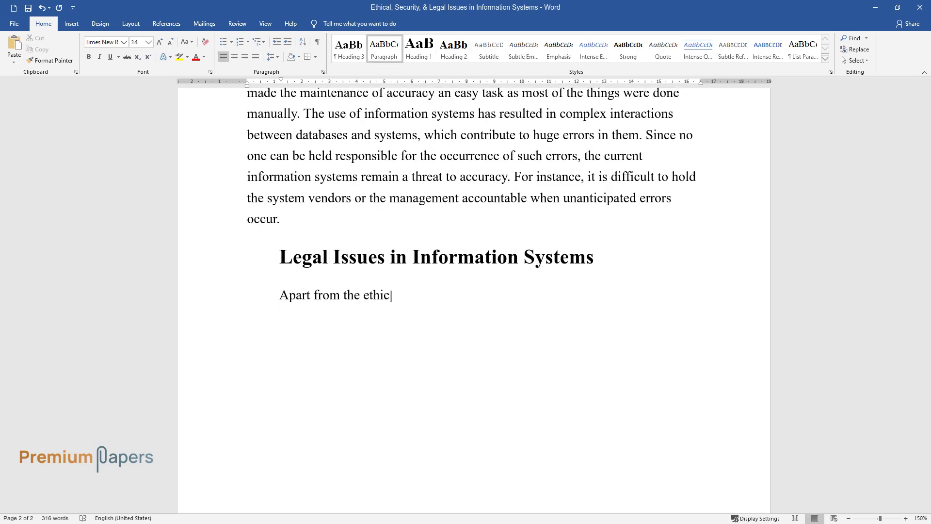
type("al issues, the use of information systems in organizations also c")
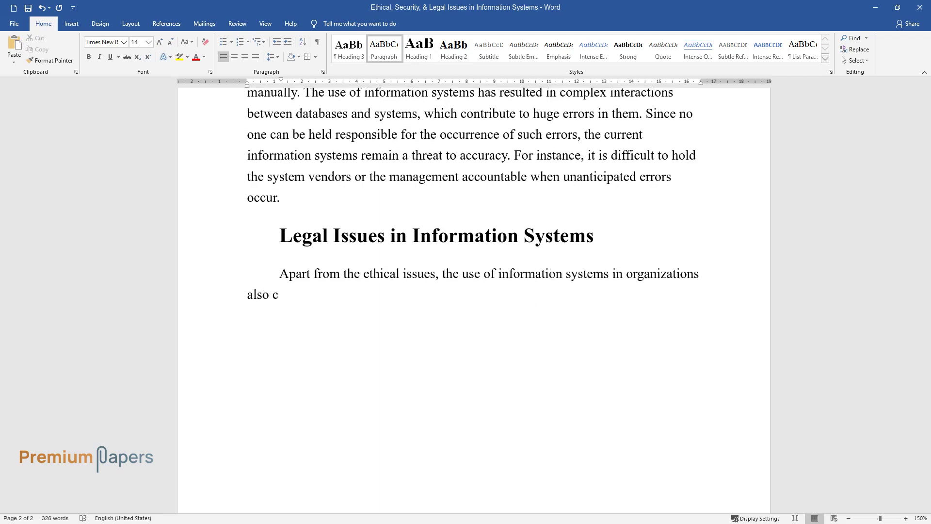
type("omes with a number of legal issu")
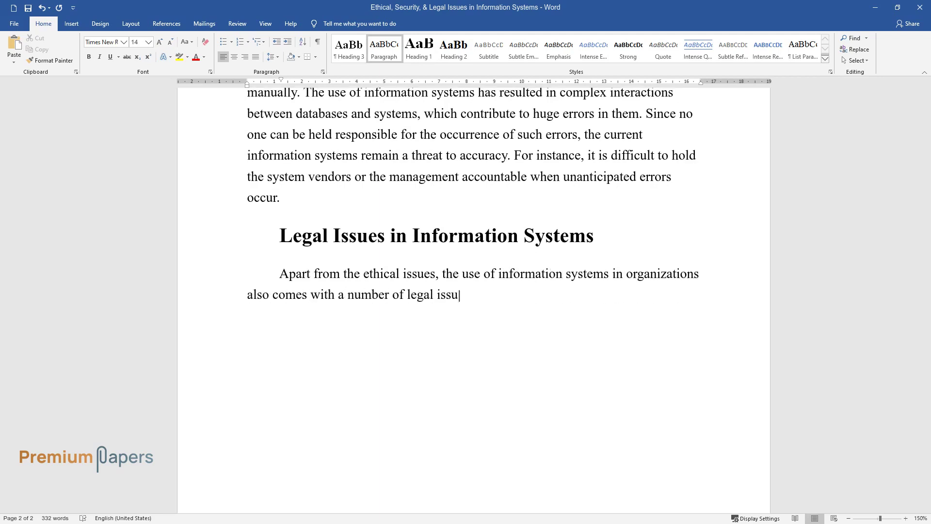
type("es. Information systemsmake it ")
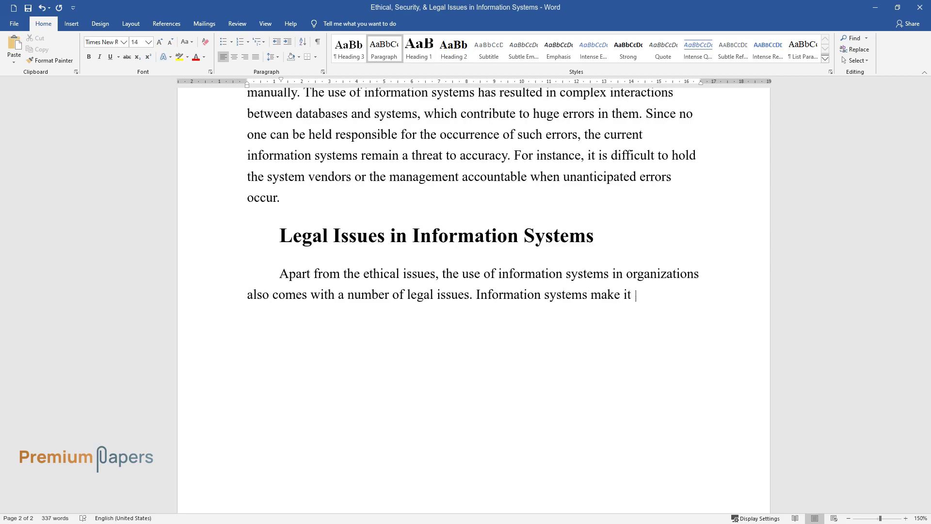
type(" organizations to violate consumers' rights. Despite the effortsof the European Commissi")
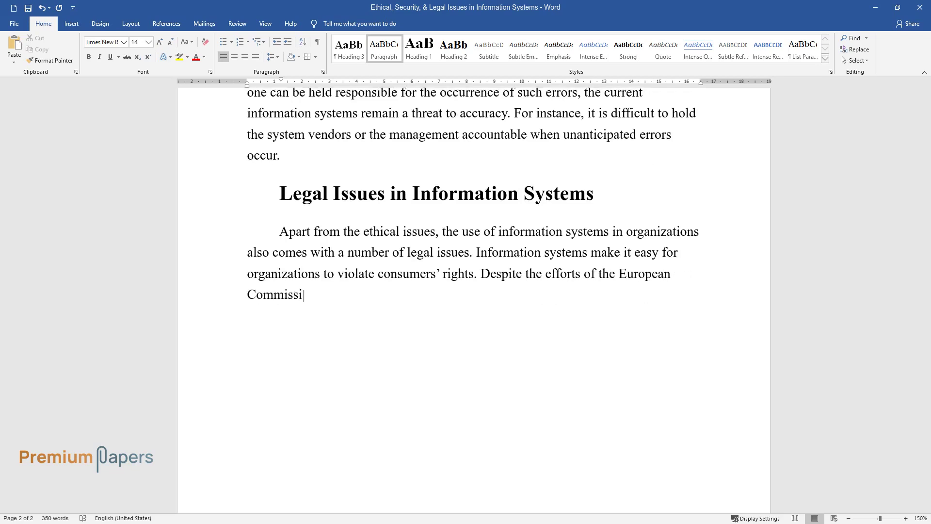
type("n data protectio")
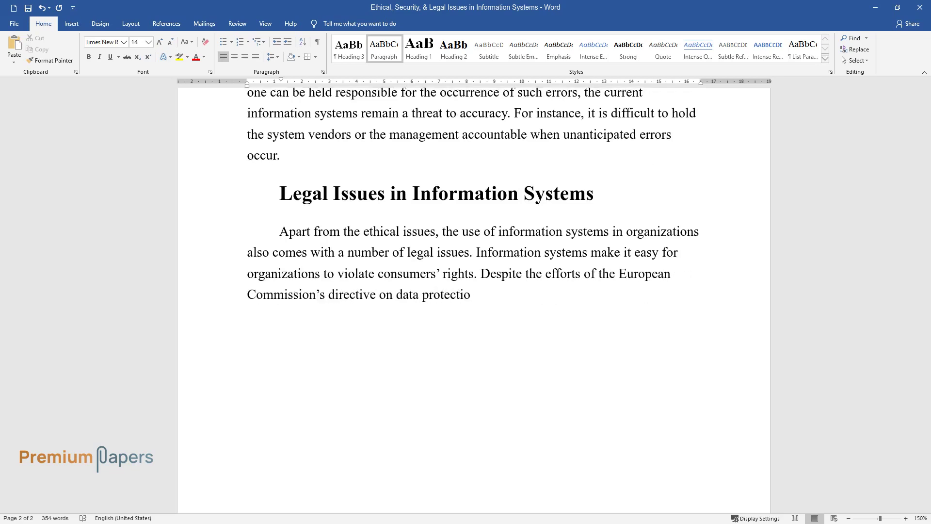
type("n to enforce private policy, businesses use information technolo")
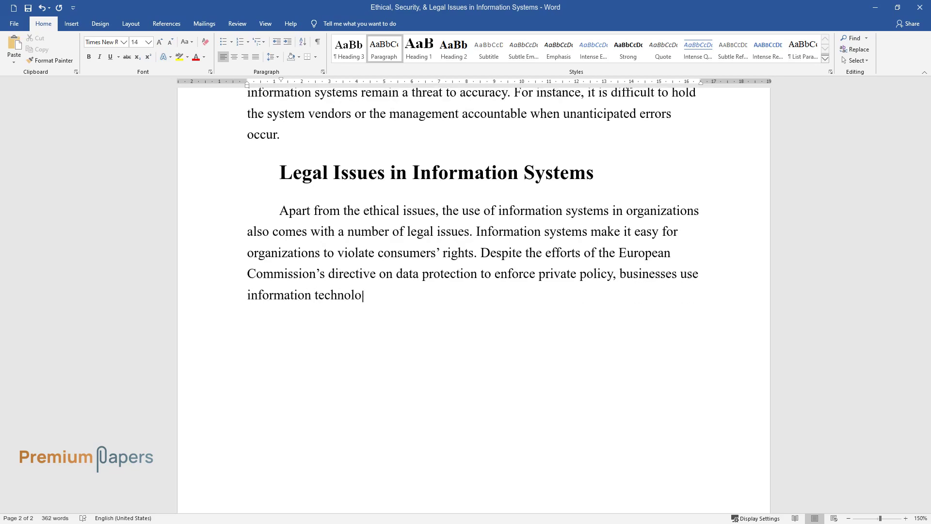
type(" legal body. For")
type(" example, compani")
type("ustomers'")
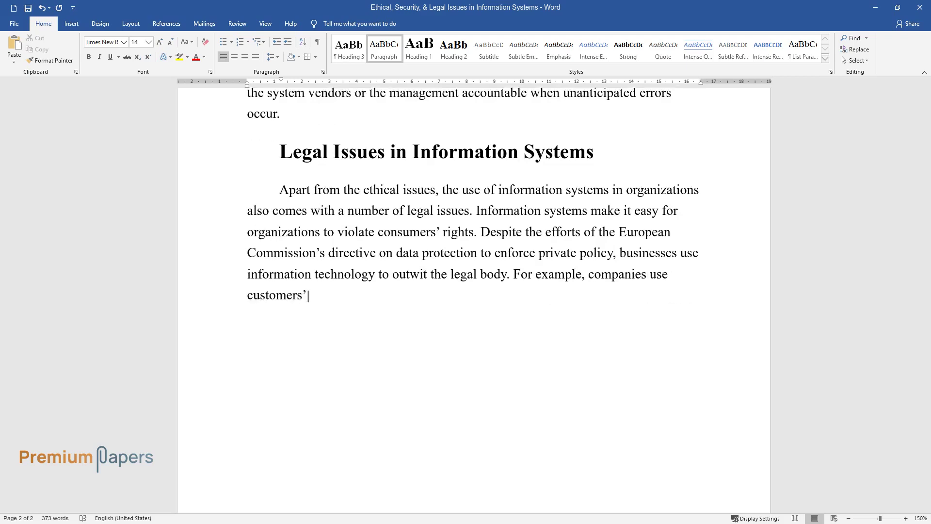
type(" personally identifiable data wi")
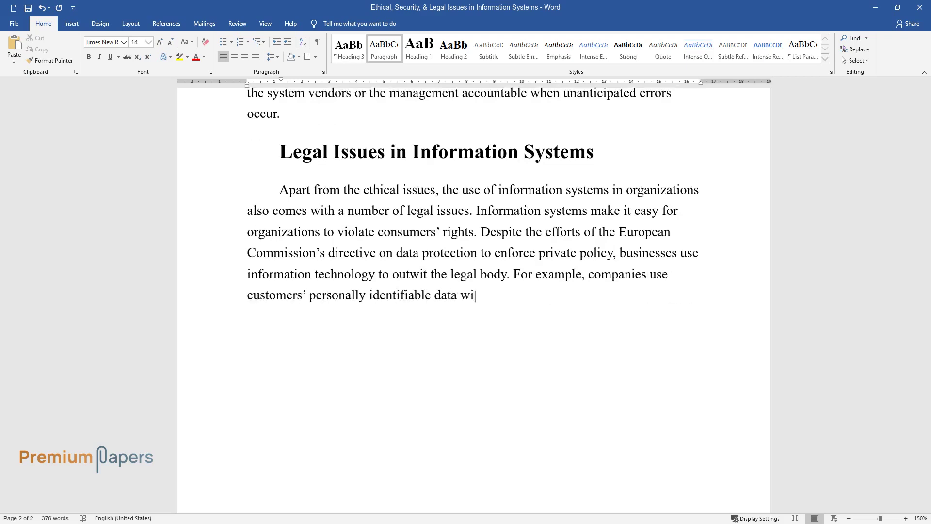
type("thout their consent.")
key("Return")
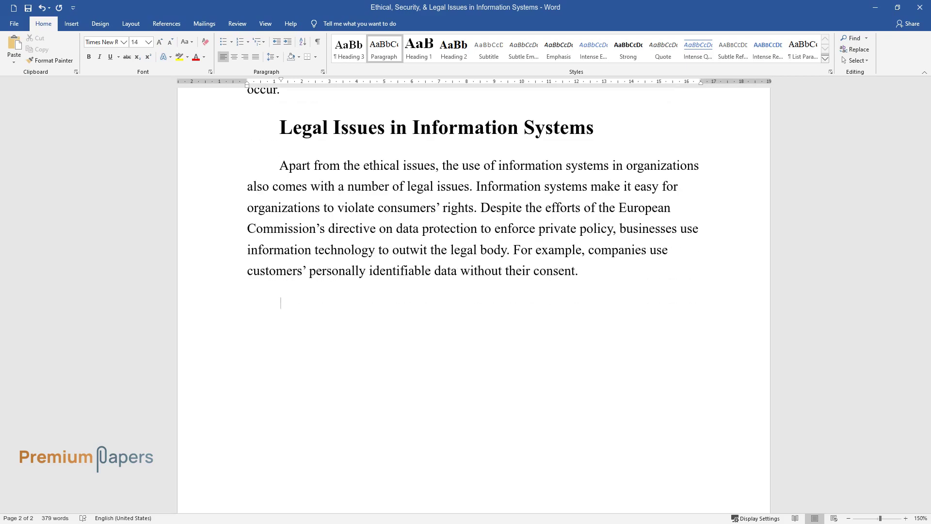
type("The other legal issue that emanates from the use of information ")
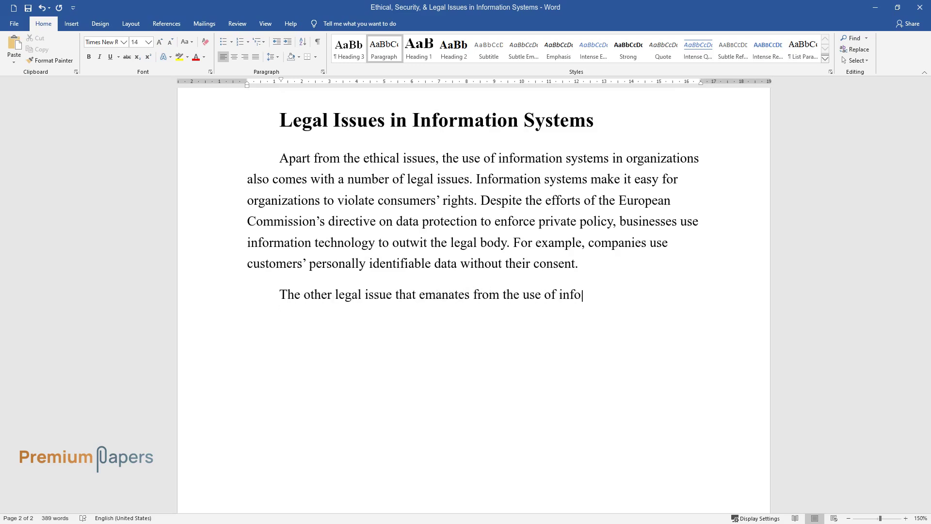
type("systems is copyright infringement. The use of info")
type("rmation ")
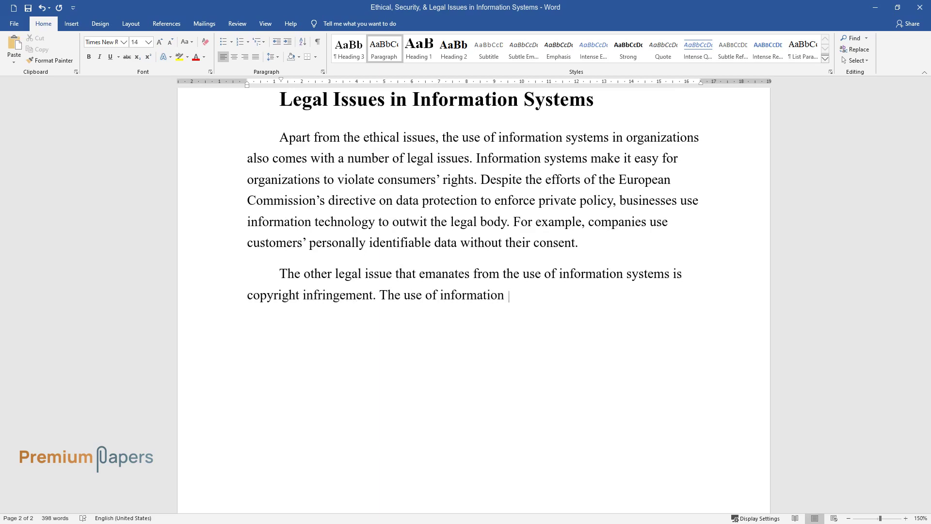
type("systems makes it difficult for cop")
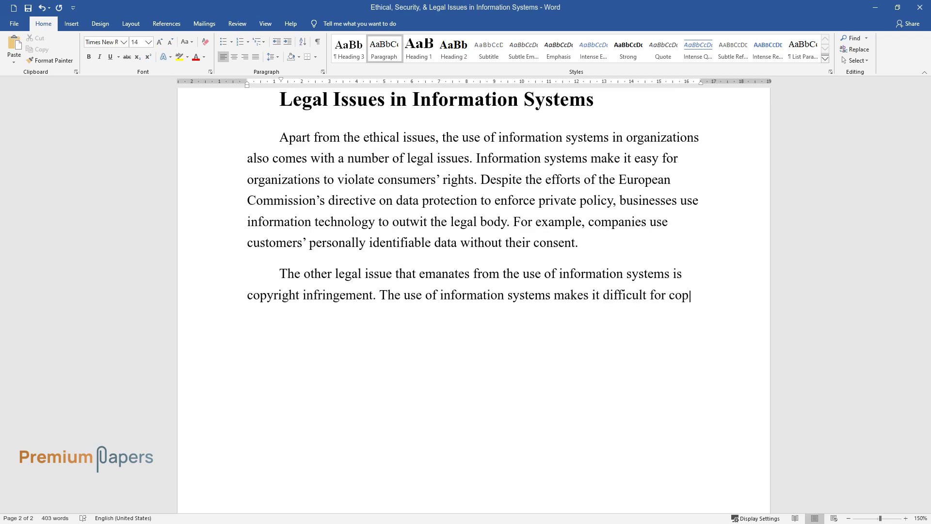
type("yright policymakers to classify different digital works and determine their uniqueness. This makes theft of such works uncomplicated. It is difficult to protect vital")
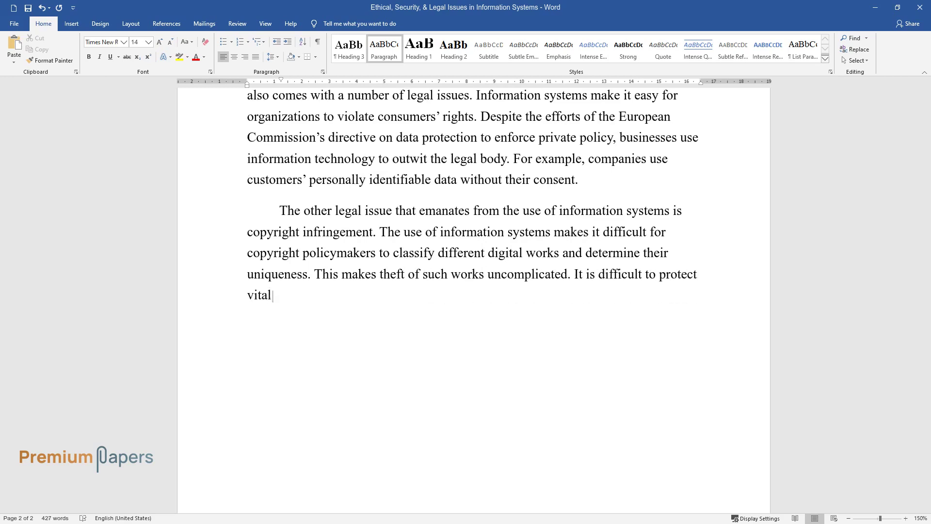
type(" intellectual property as the use ")
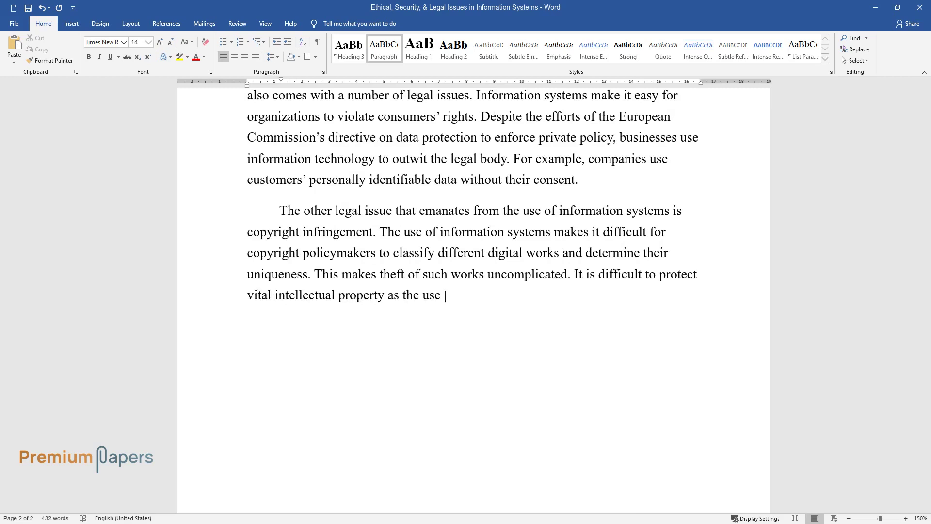
type("of information technology makes it easy f")
type("or enormous reproduction and distribution of information. This is e")
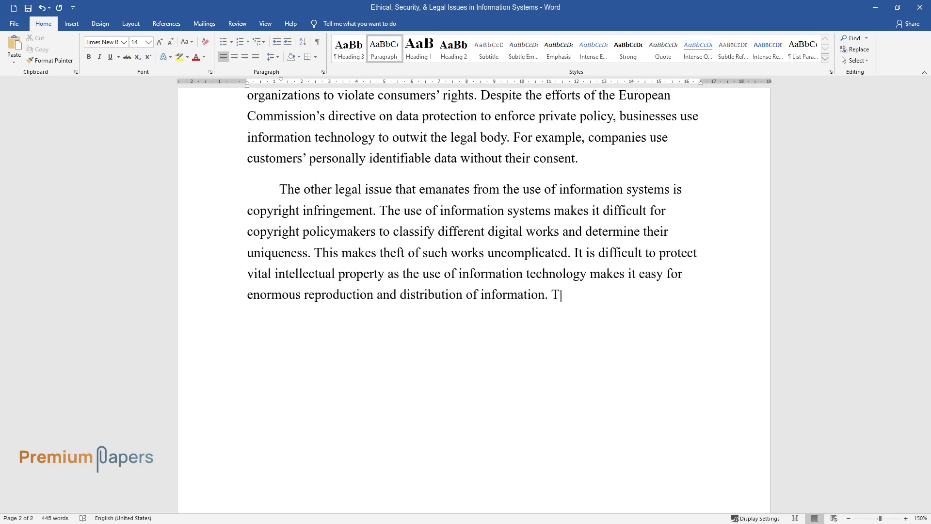
type("vident from the studies that are ")
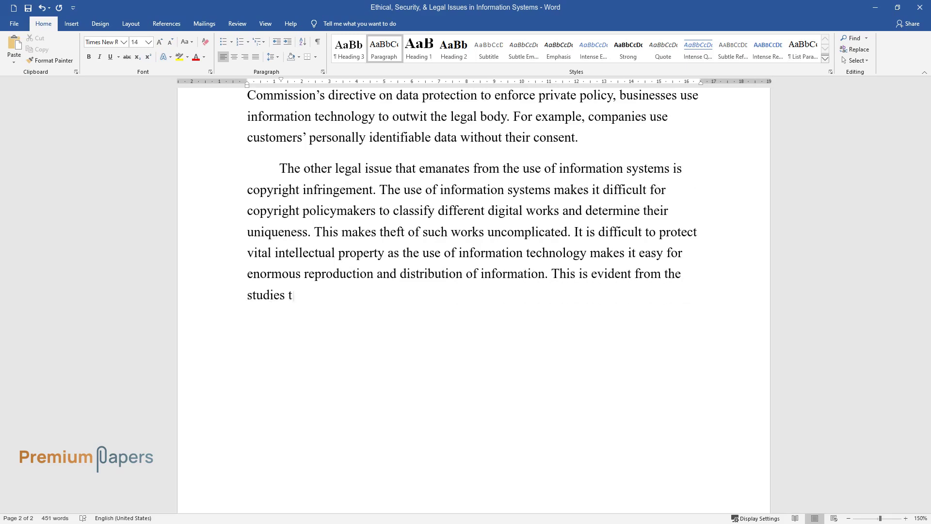
type("conducted by different gr")
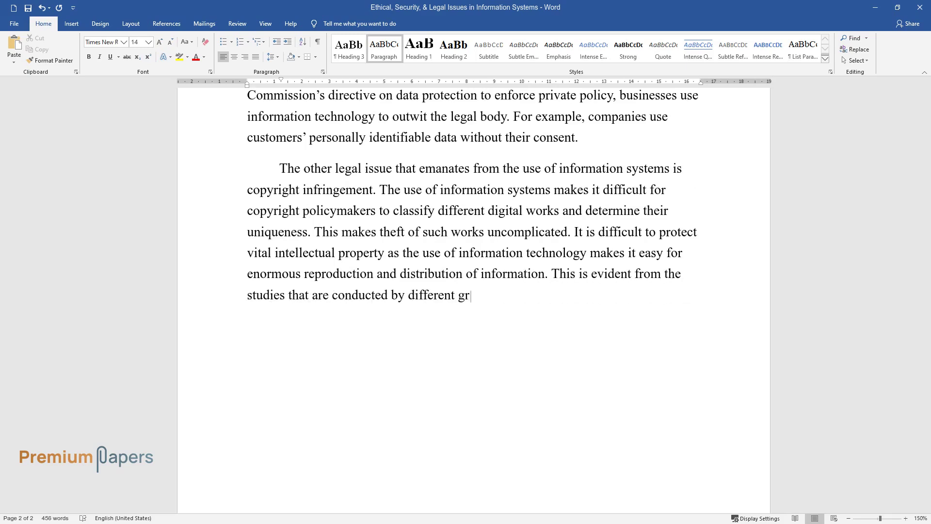
type("oups. For instance, the study of t")
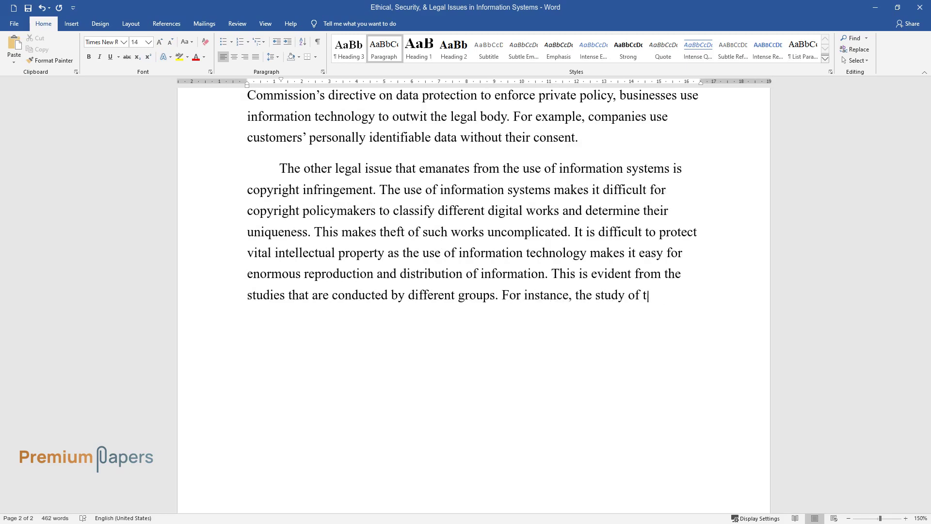
type("he Seventh Annual Global Software")
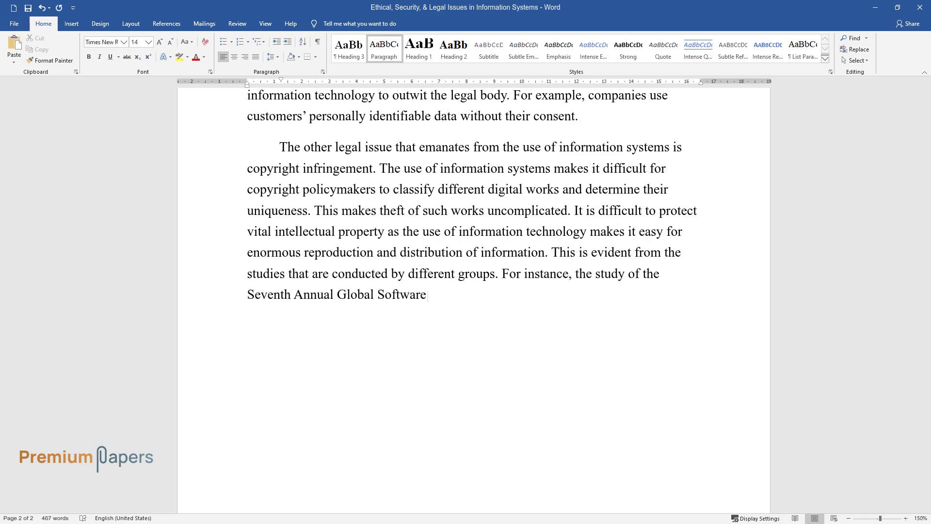
type(" Piracy conducted in 2009 reveale")
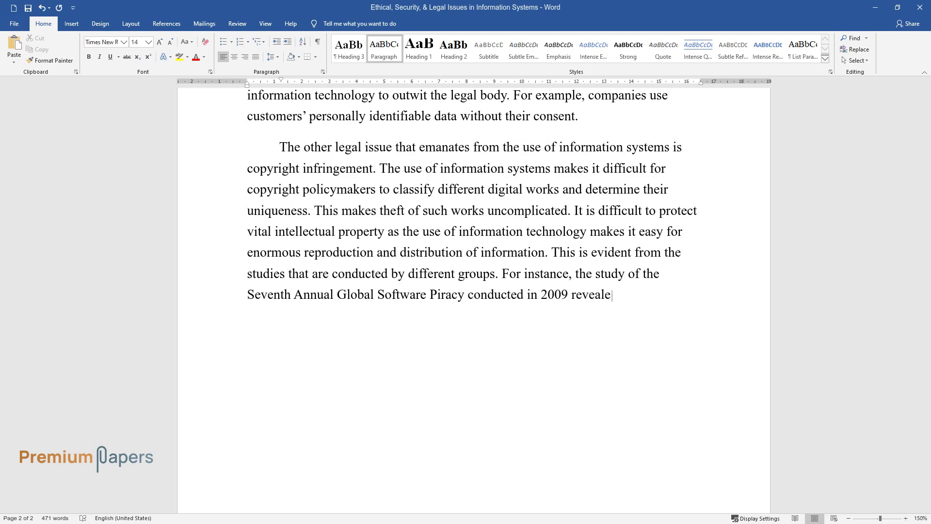
type("d that cases of")
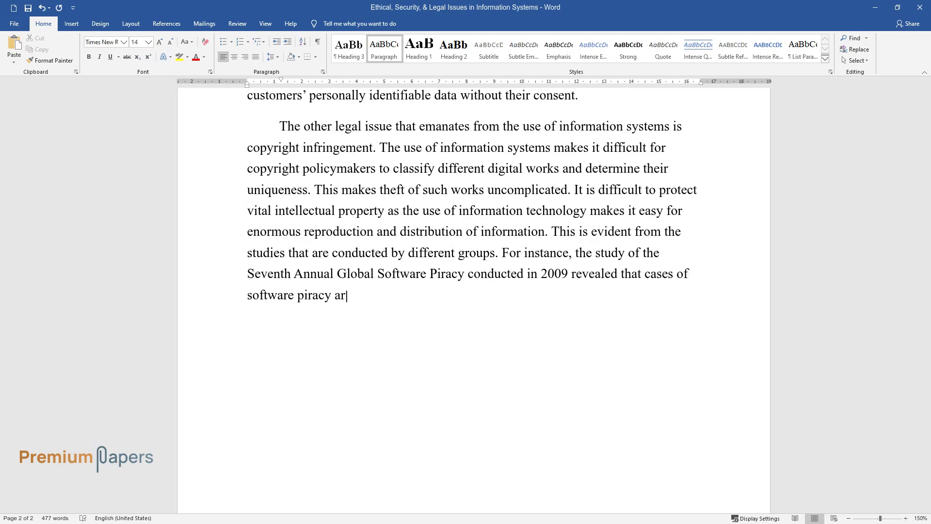
type(" software piracy arose by about 43%; this is a huge lo")
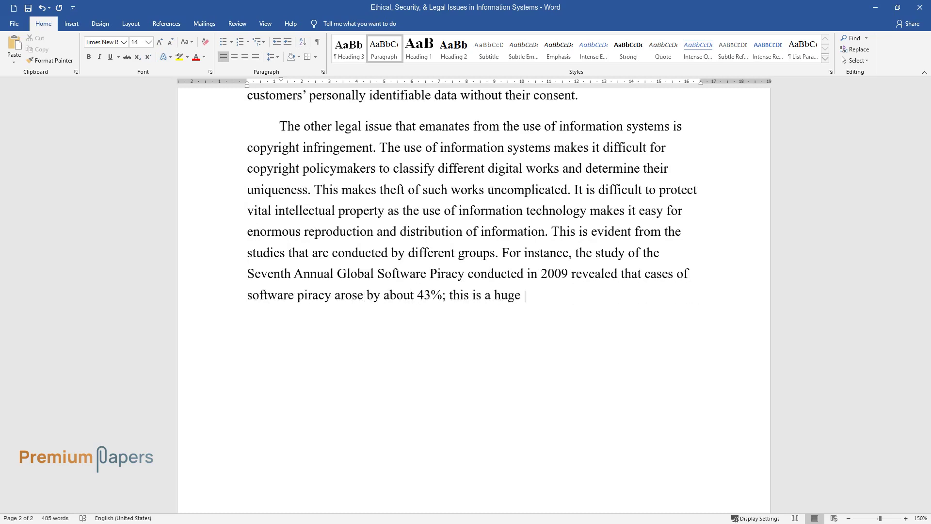
type("ss to stakeholders in this field.")
Add the 'Security Issues in Information Systems' heading and its paragraph on data loss, hackers and viruses
key("Return")
type("Security Is")
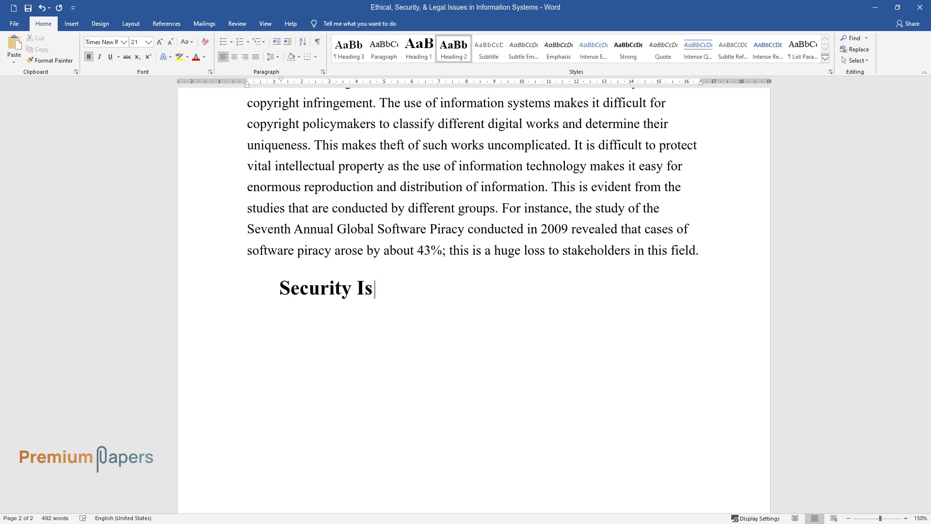
type("sues in Information Systems")
key("Return")
type("The use of information systems, such as computer software, poses a great ")
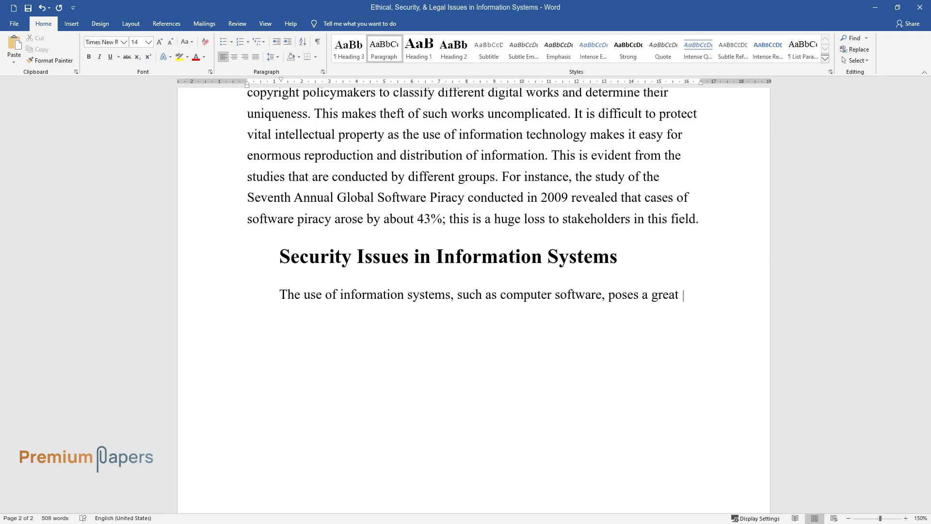
type("threat to the security of data as information can be lost anyti")
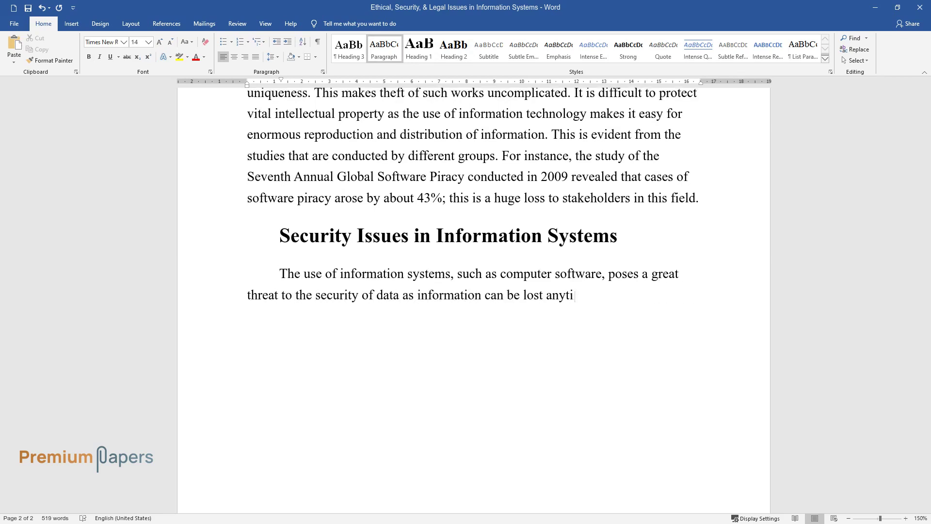
type("me. The information collected a")
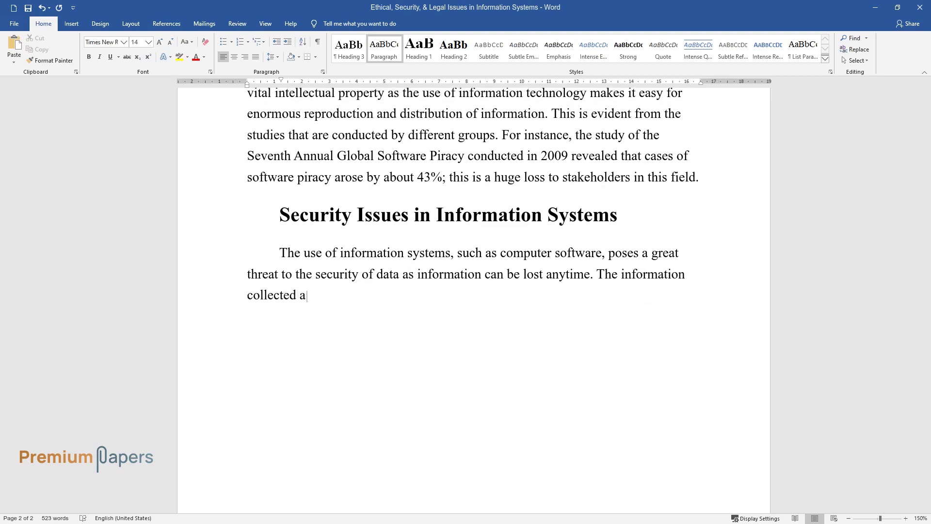
type("nd stored using computer devices can be ")
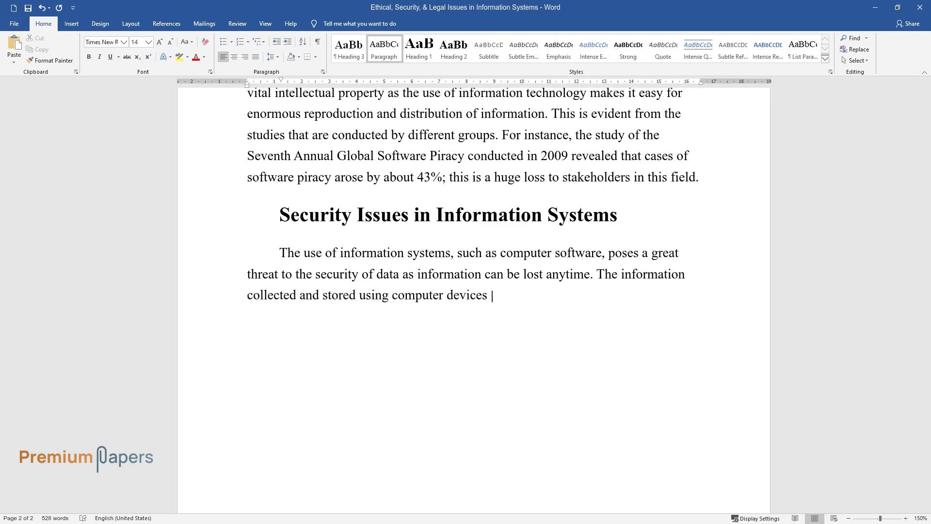
type("lost through unauthorized access, fraud, or abuse of per")
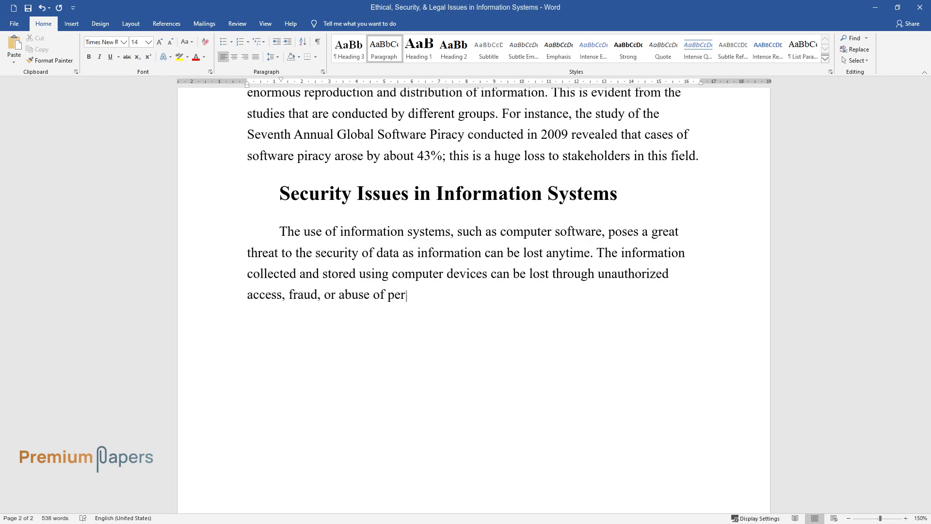
type("sonal details. The information c")
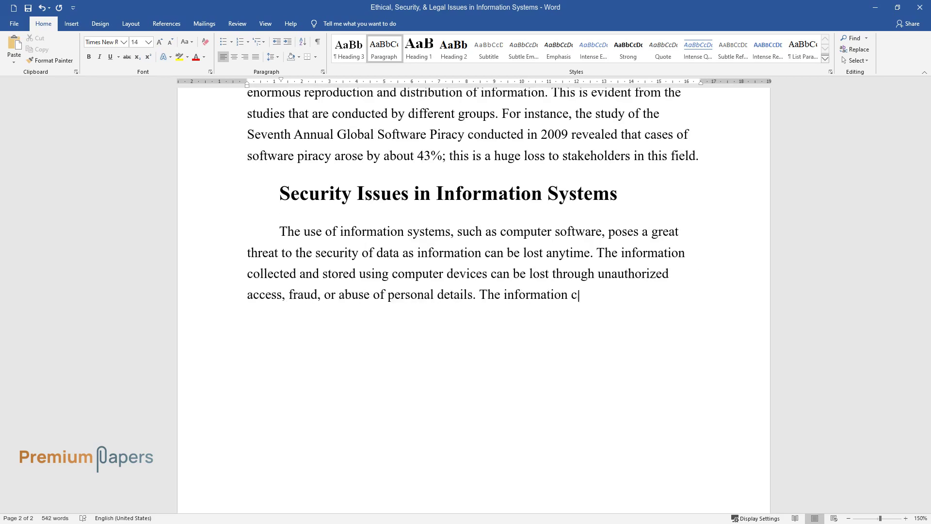
type("an also be interfered with by ha")
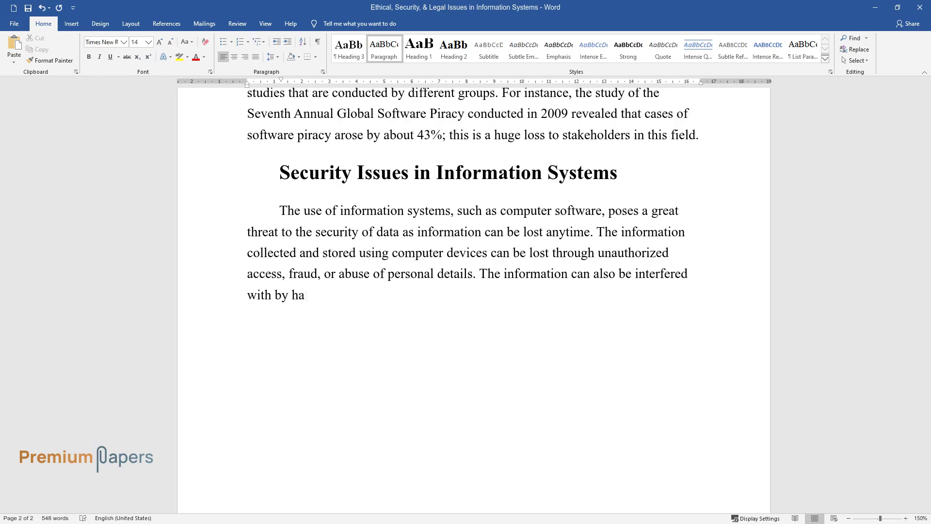
type("ckers or computer viruses. Hackers and computer viruses are known to destroy computer programs, files, ")
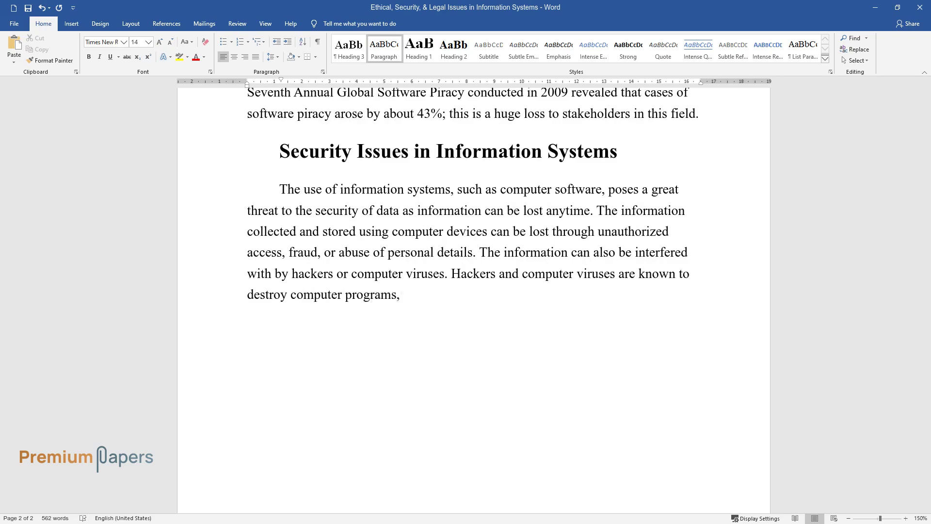
type("and other important info")
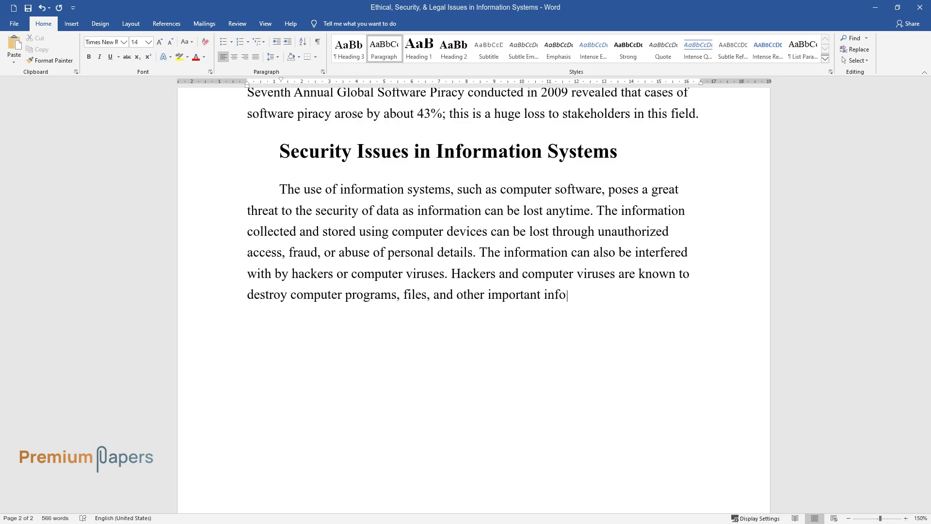
type("rmation stored in electronic de")
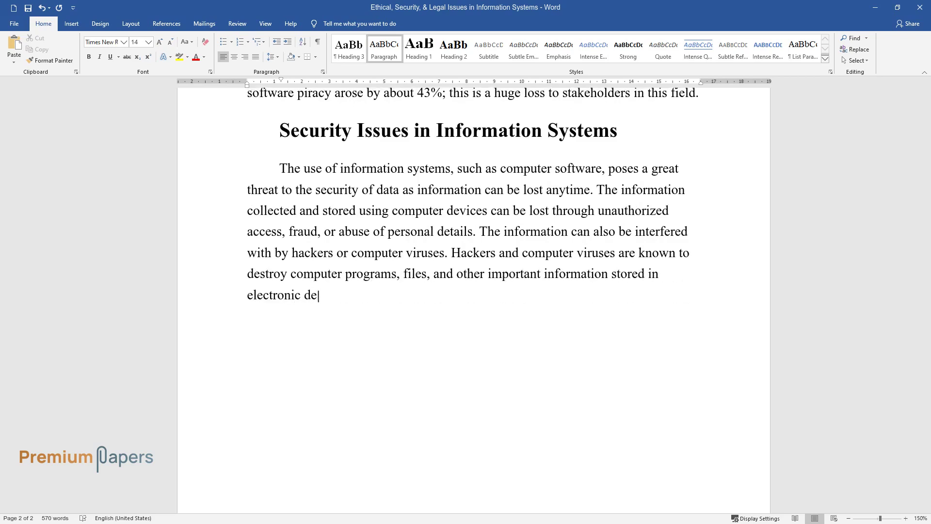
type("vices.")
key("Return")
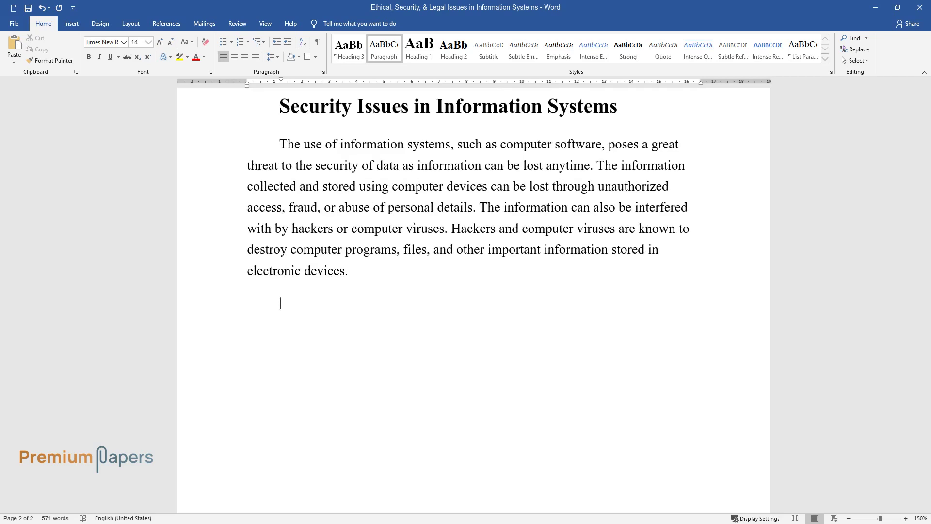
type("Companies that entirely rely on e")
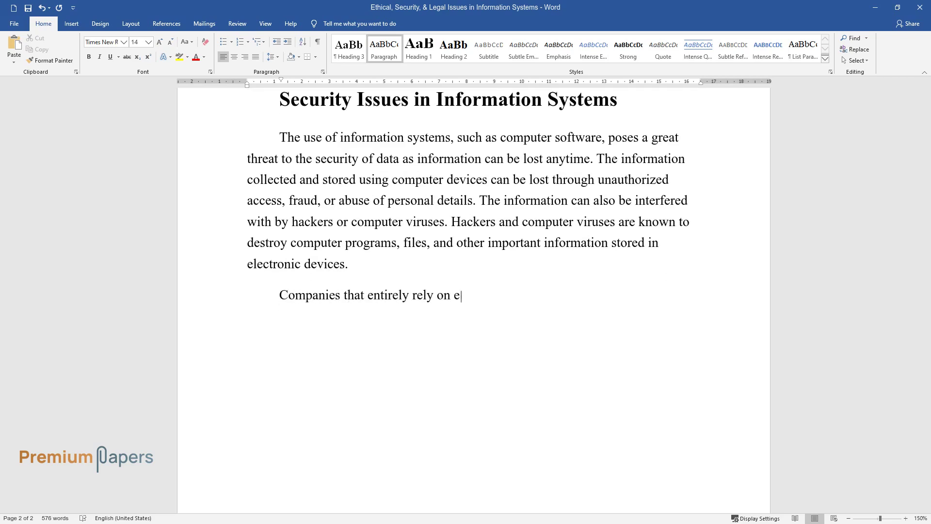
type("lectronic systems to keep and upd")
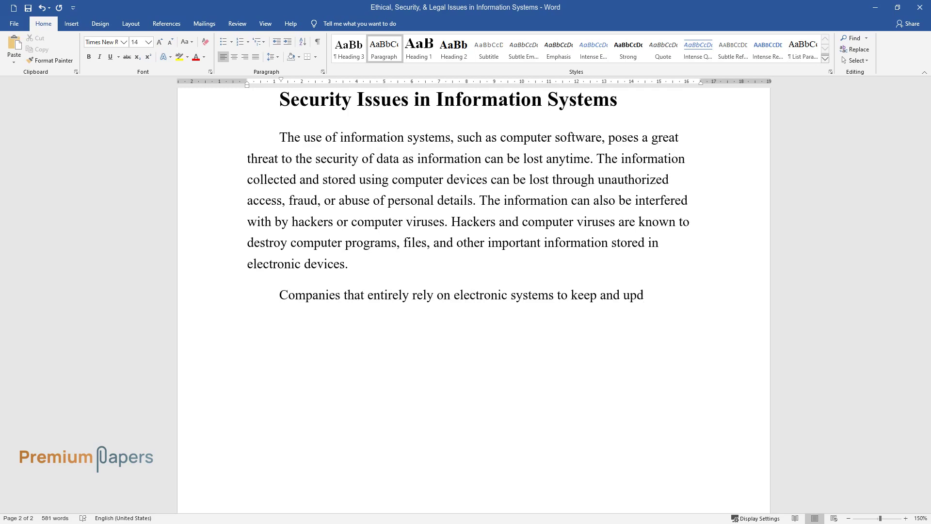
type("ate the details of their")
type("customers, at times, experience problems w")
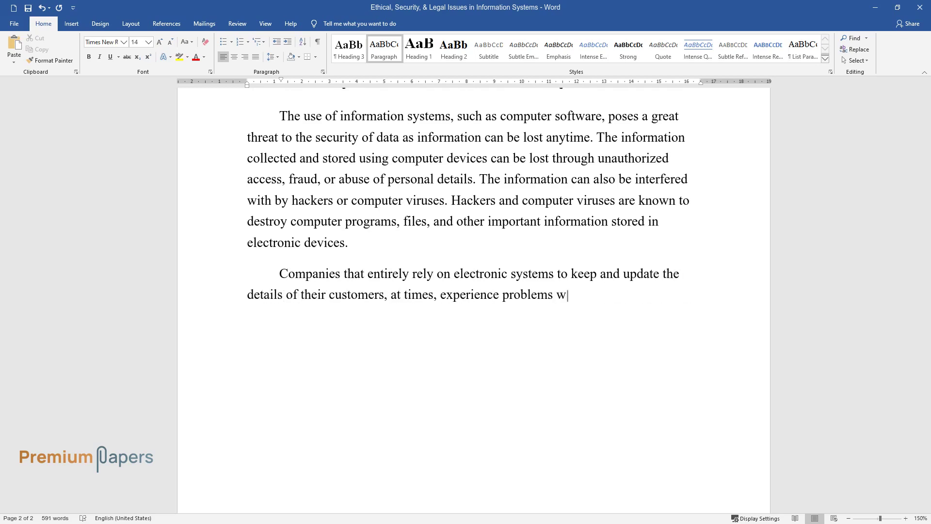
type("fail. One of these companies is T")
type("D Bank, which is one of t")
type("he United States' largest ")
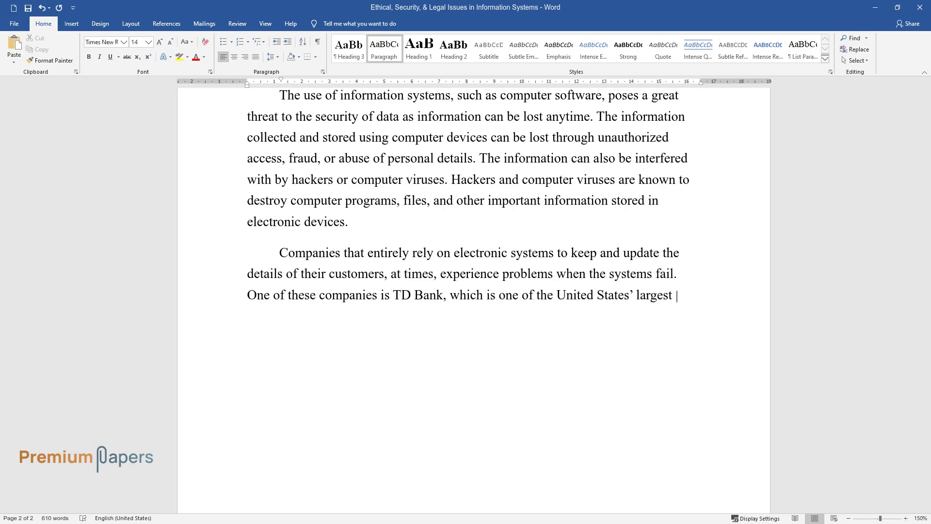
type("banks. TD Bank had its operations")
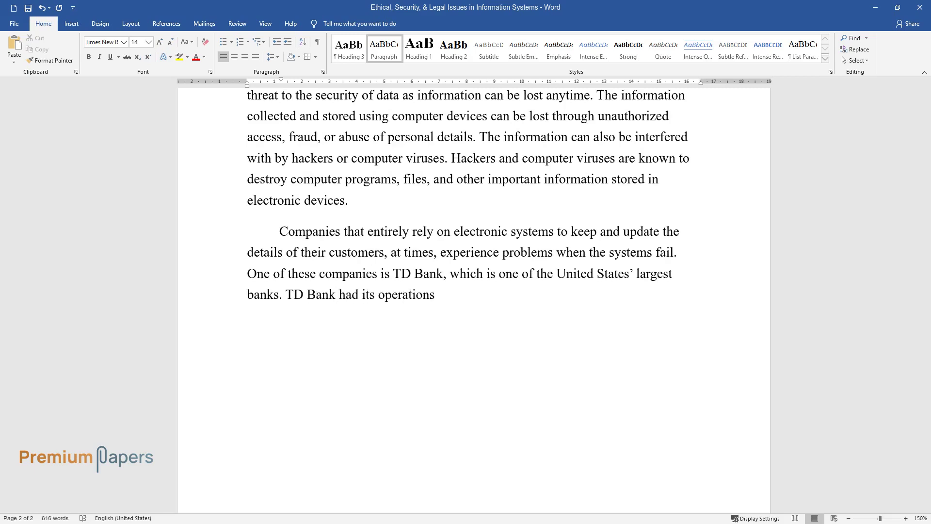
type(" halted in 2011 because of a faul")
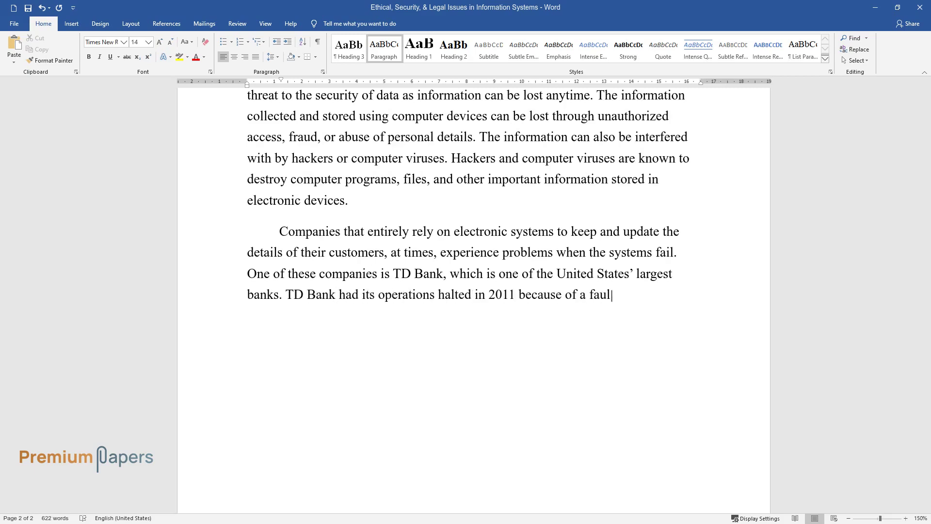
type(" information systems; the ")
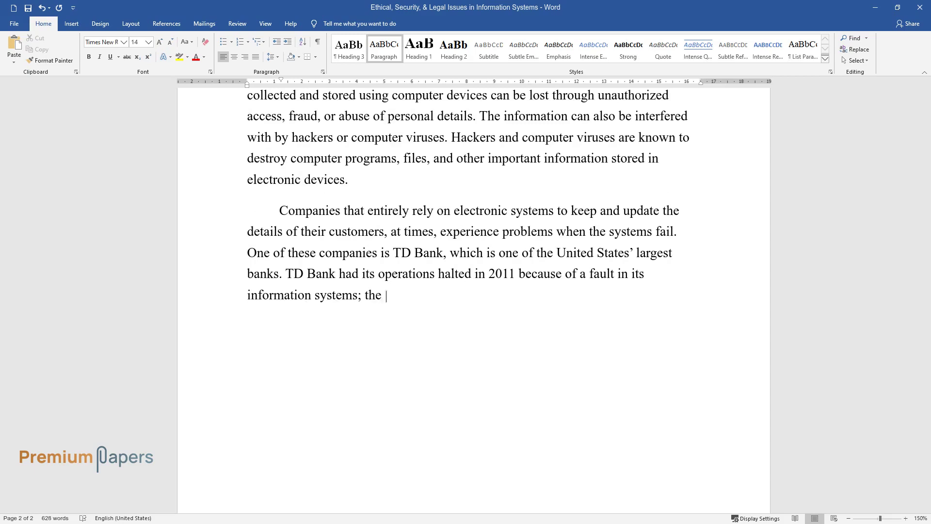
type("systems could not give some of th")
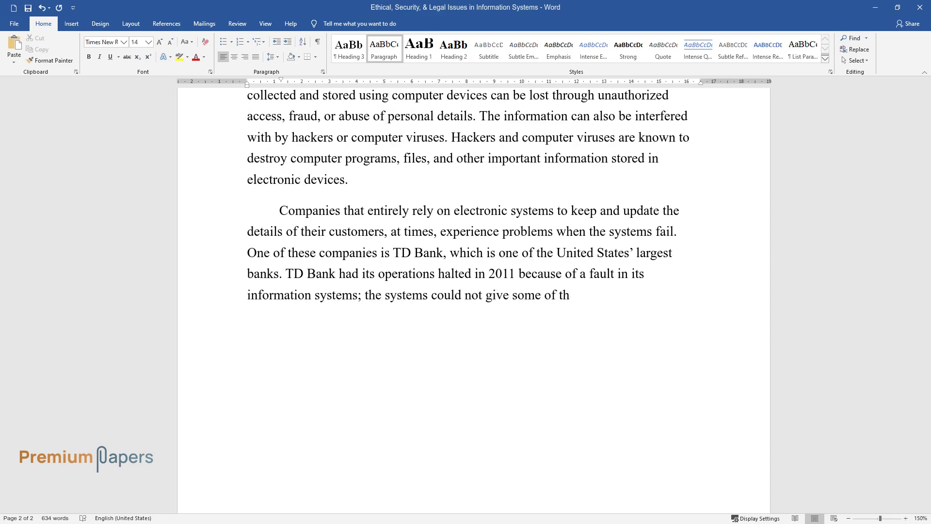
type("e customers' important de")
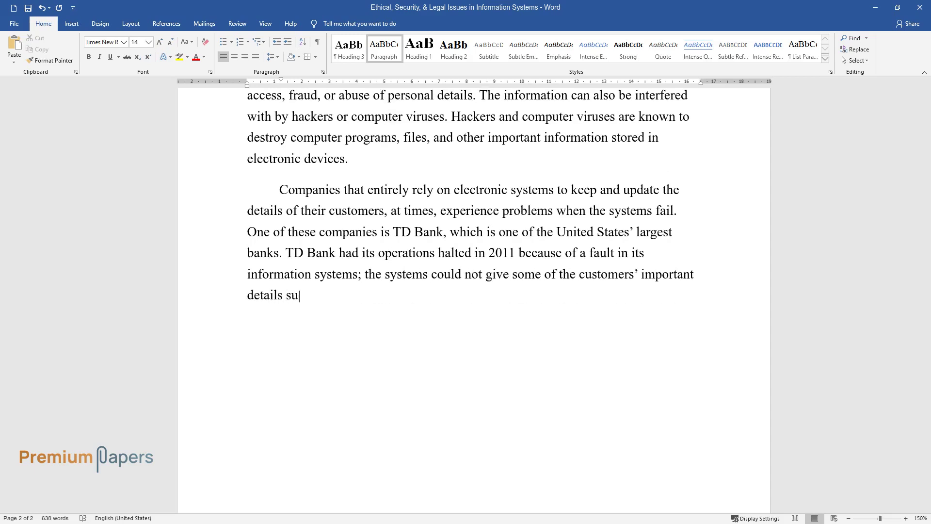
type("ch as account balances, payroll in")
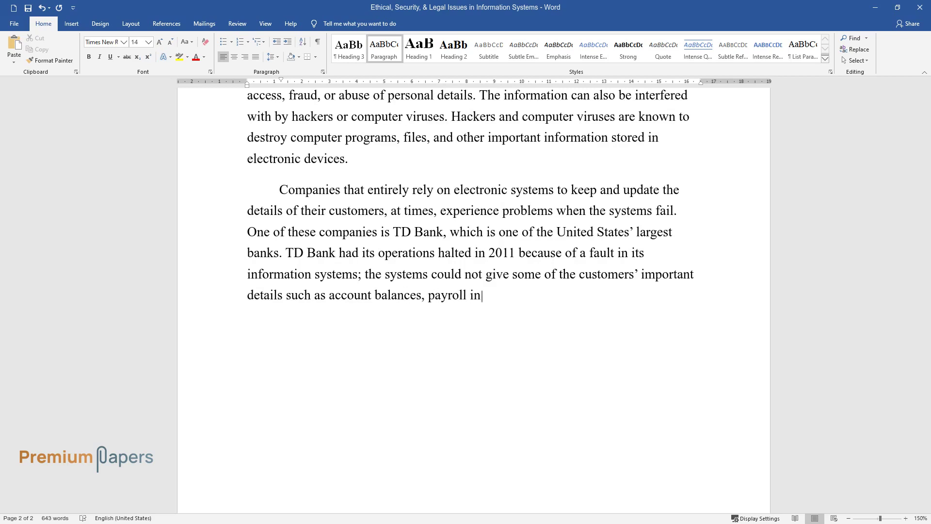
type("formation, and savings checks. This")
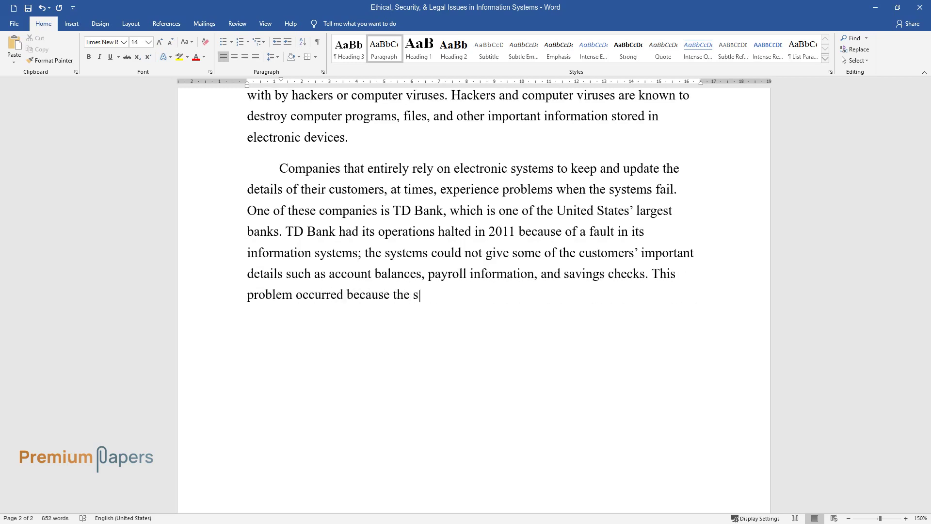
type(" problem occurred because the systems could not integrate the details ofthe customers at Commerce Bank andame time. Although such problems are nowad")
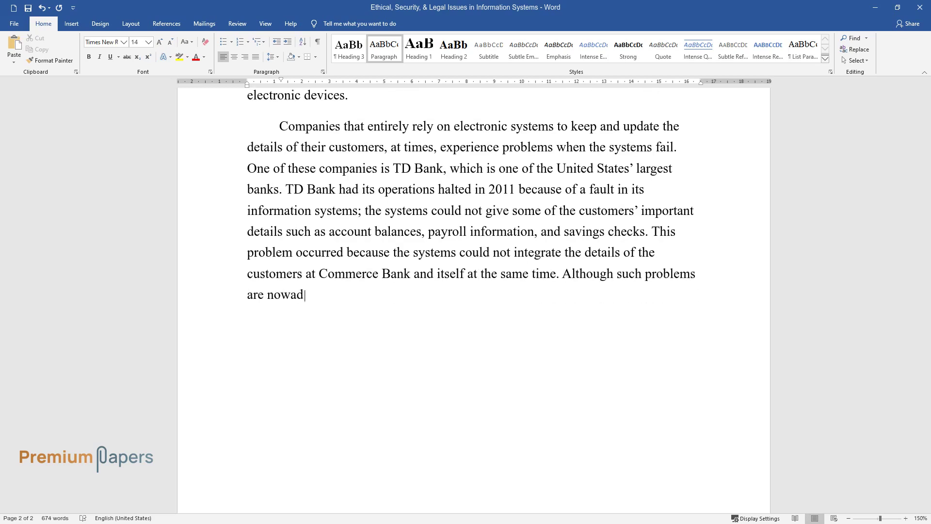
type("ays taken care of by adjustments such use of passwords toblock un")
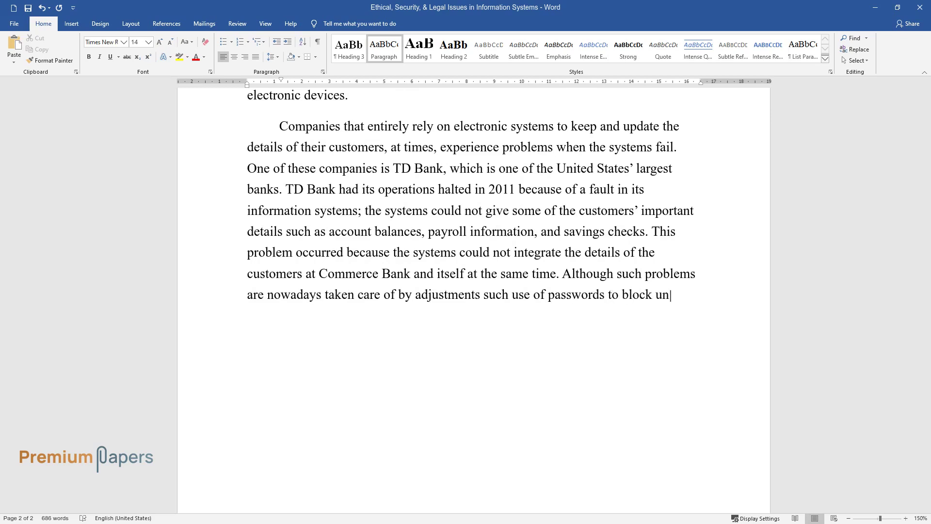
type("authorized entry and spamming to ")
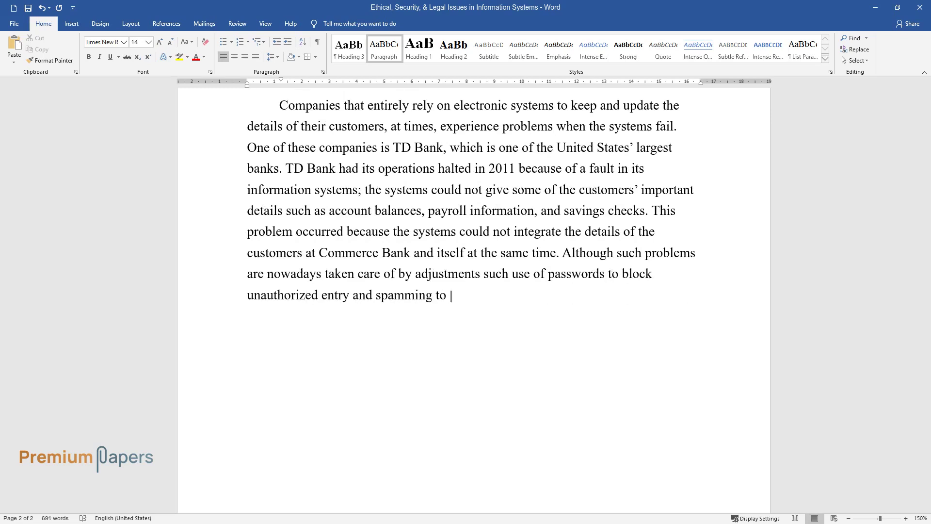
type("block suspiciousemails, they do o")
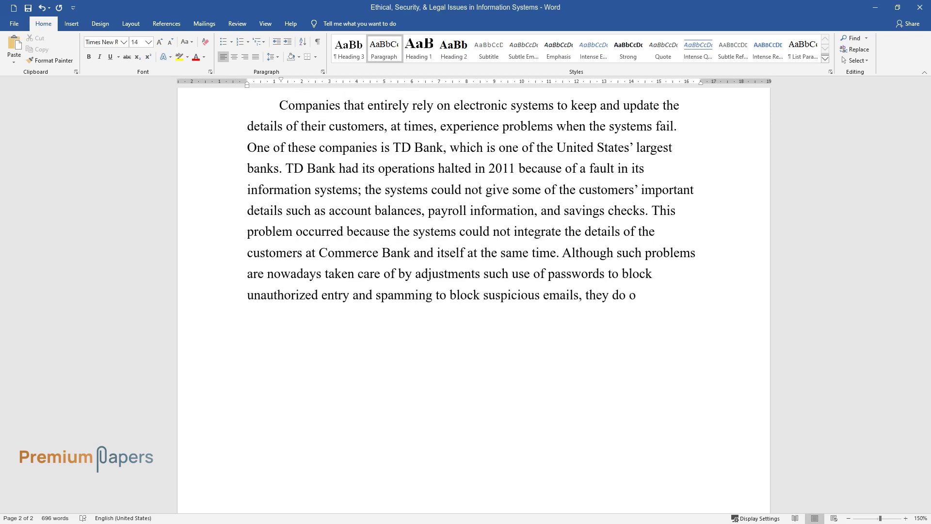
type("ccur once in a while.")
Write the TD Bank 2011 system-failure paragraph ending 'they do occur once in a while.'
key("Return")
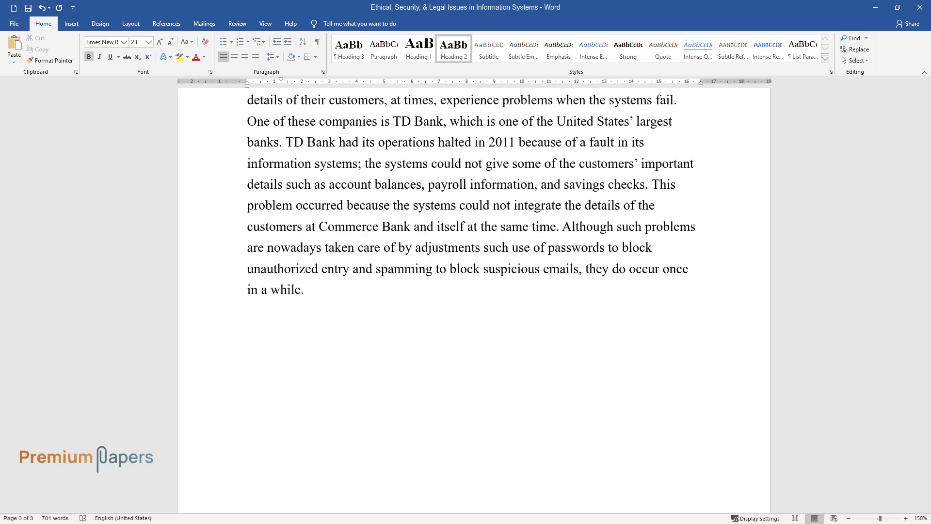
type("Conclusion")
Add the 'Conclusion' heading and begin its summarizing paragraph
key("Return")
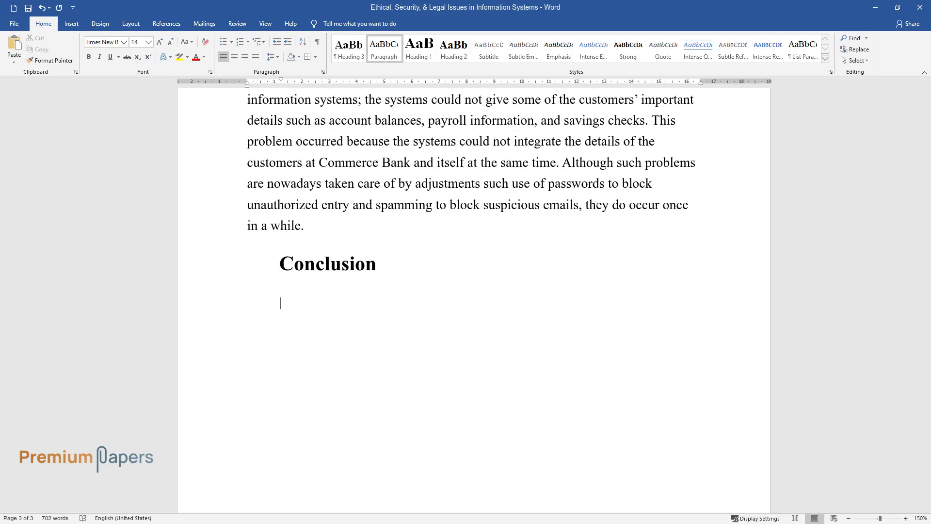
type("This paper ou")
type("tlines ethical, security, and legal issues that result from the use of information ")
type("systems in management. Information system")
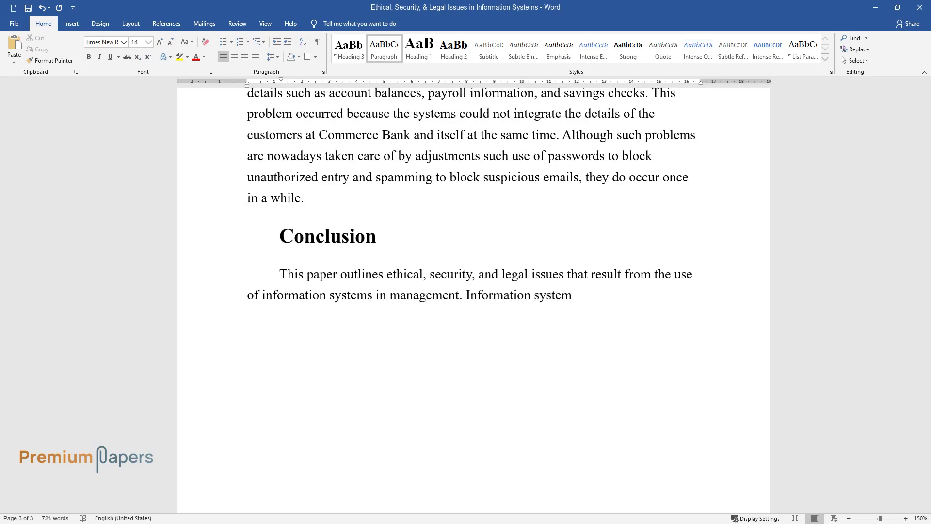
type("s comprise tools that a")
type("re used ")
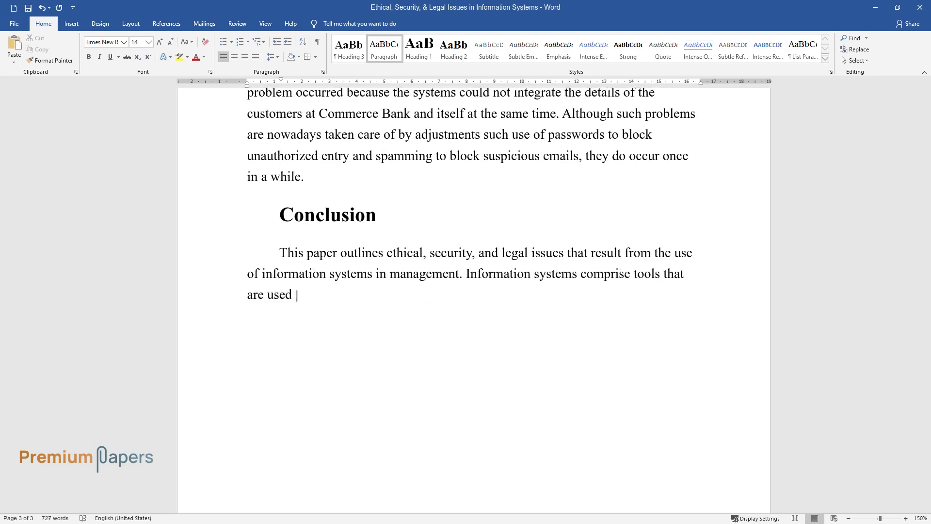
type("in an organization to gather data, draw plans, and manage resources. Studies, such as the Seve")
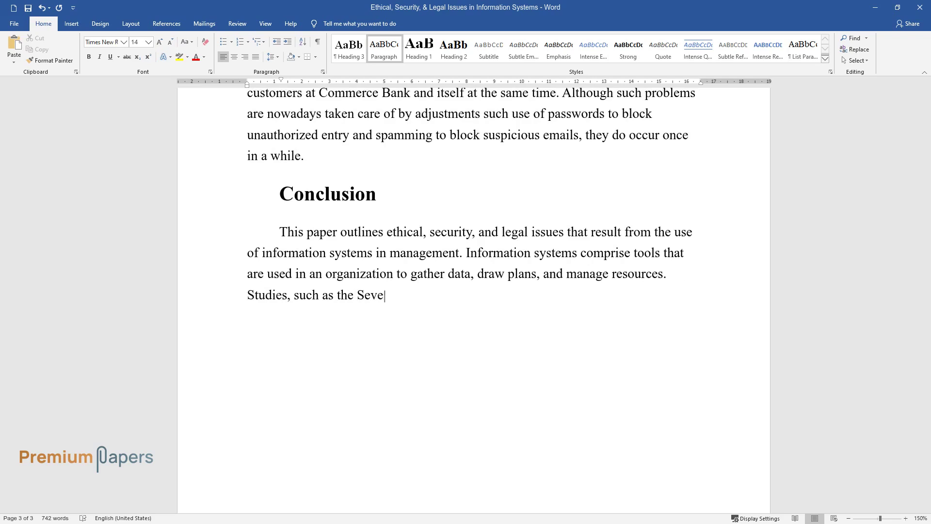
type("nth Annual Global Software Pira")
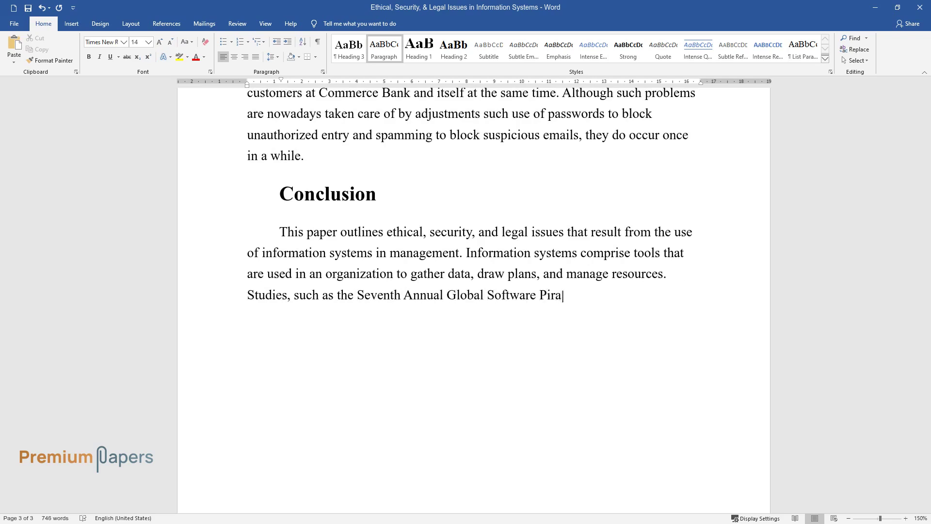
type("cy, show that there are ")
type("signifi")
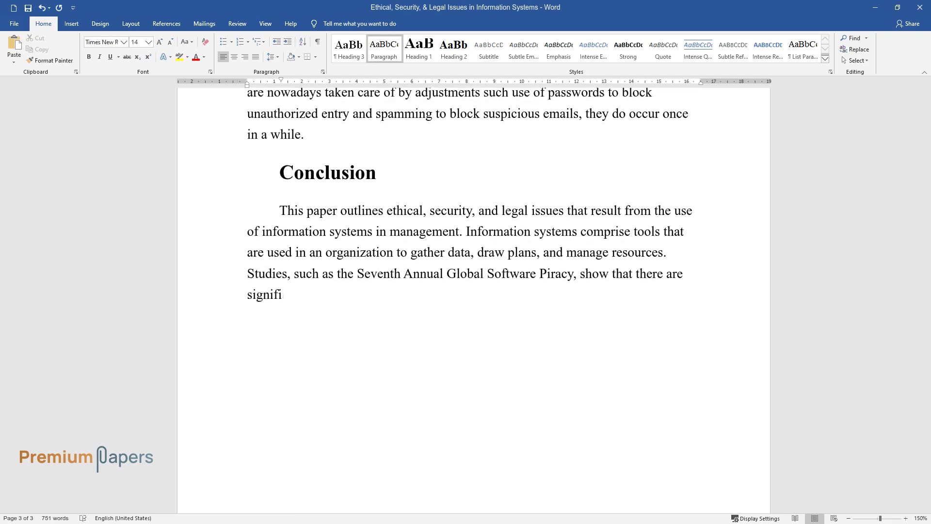
type("cant ethical, legal, and social")
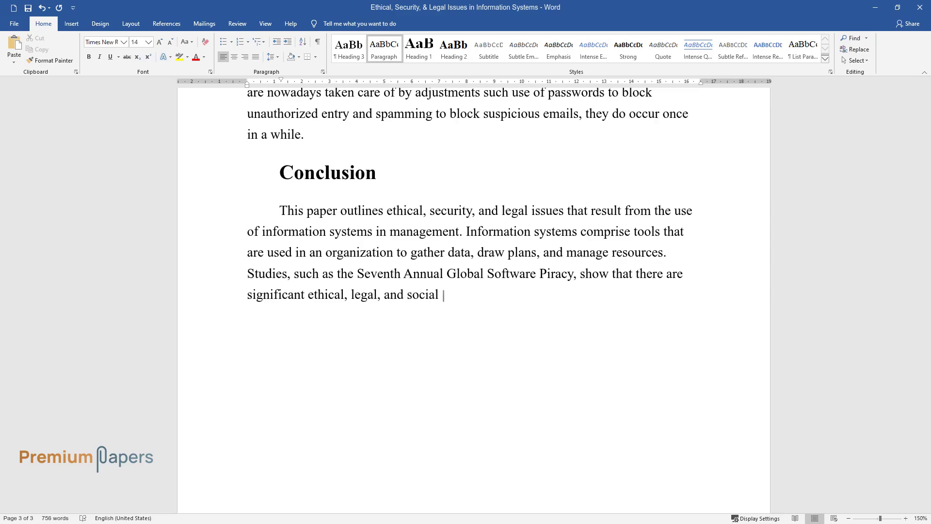
type(" issues raised by information s")
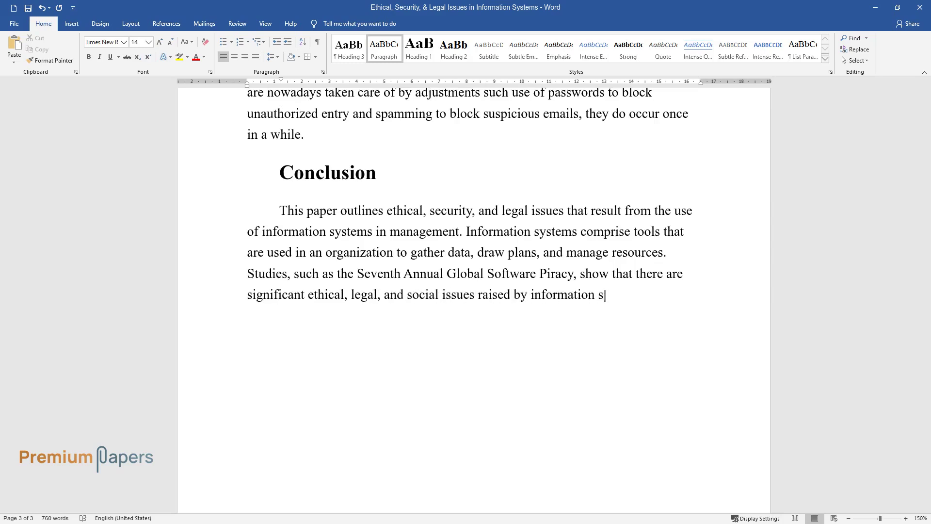
type("ystems. Ethical issues revolve a")
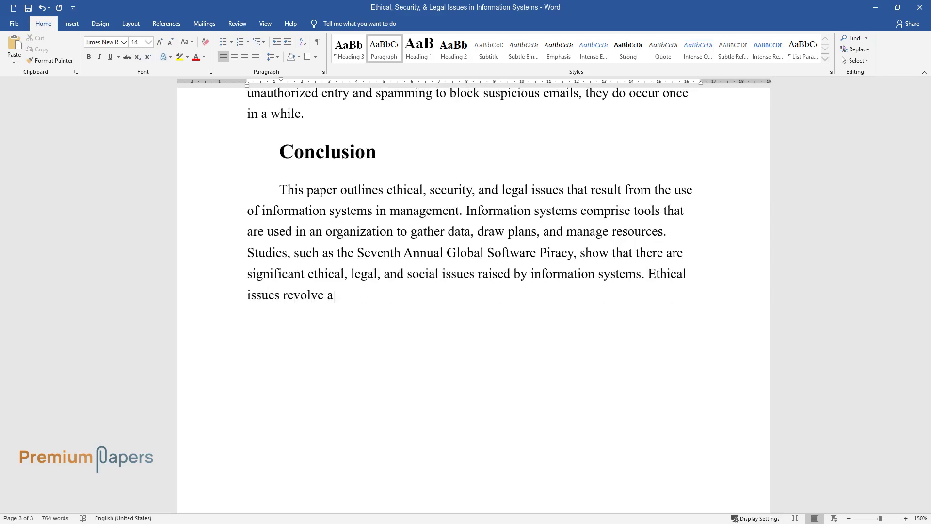
type("round privacy, accessibility, and accuracy of the data stored ")
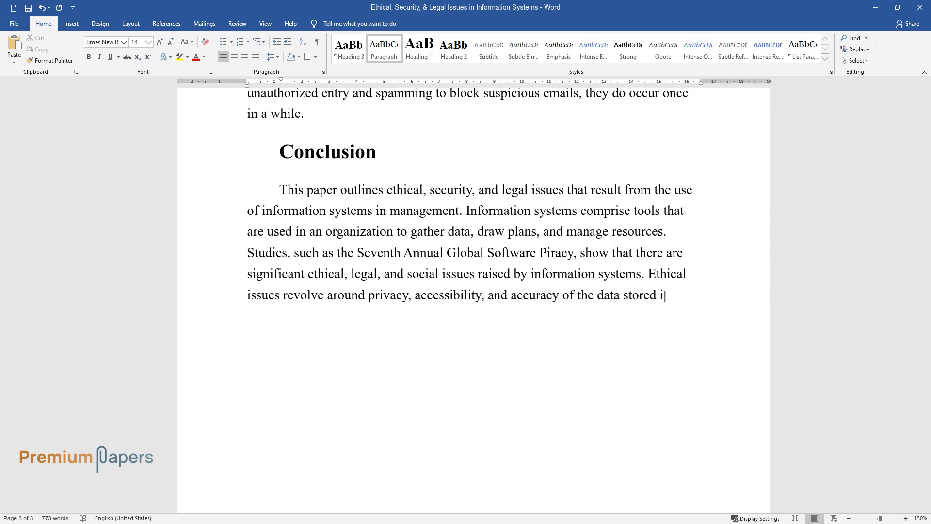
type("in the systems. Security")
type(" issues are mainly raised by data disap")
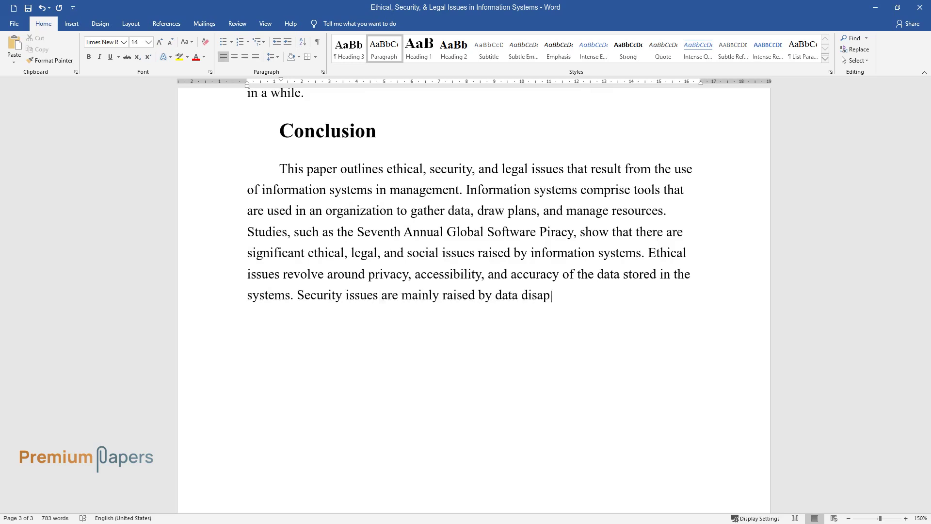
type("pearance fro")
type("m the systems as a result o")
type("f hackers, unauthorized users, and computer viruses. Le")
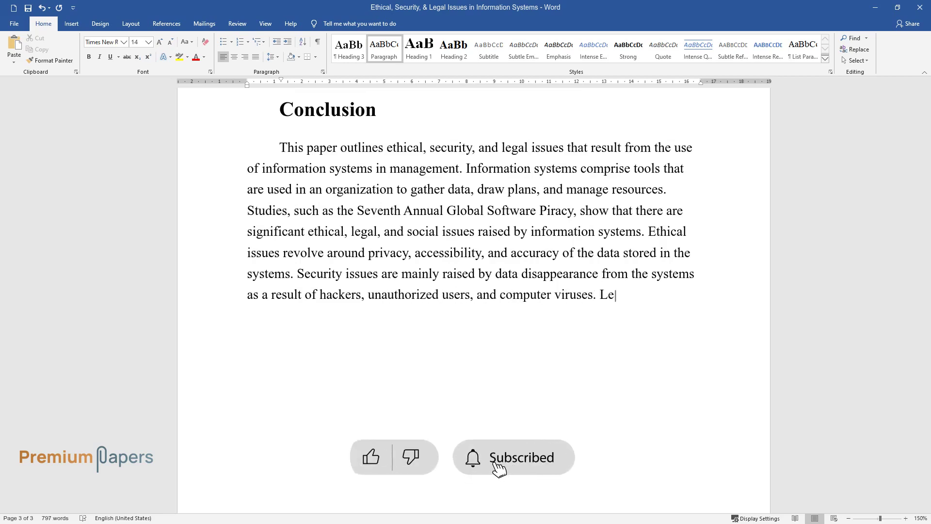